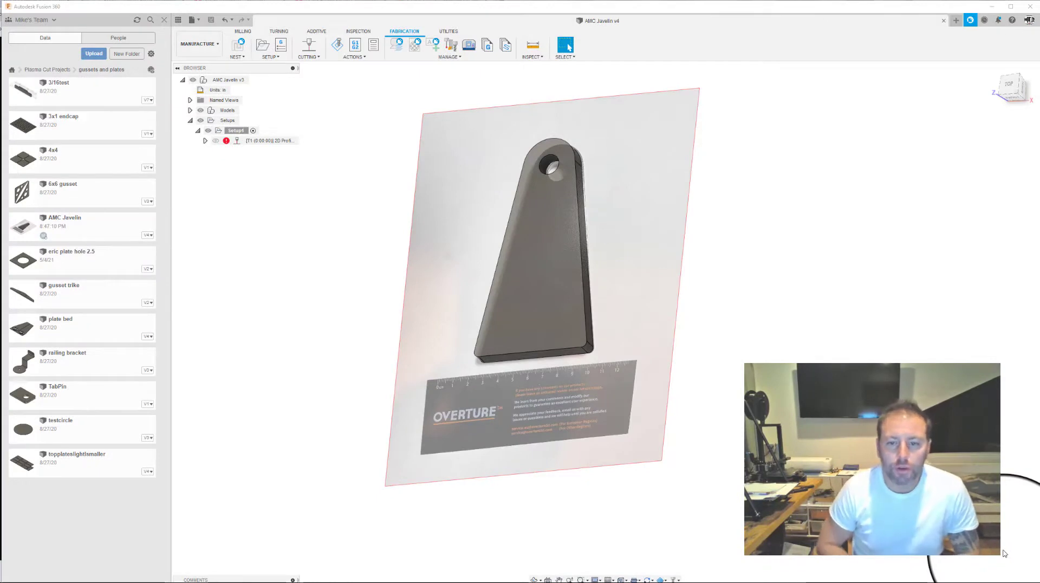
{"action": "middle_click_drag", "start_coordinate": [539, 344], "coordinate": [565, 333], "text": "shift"}
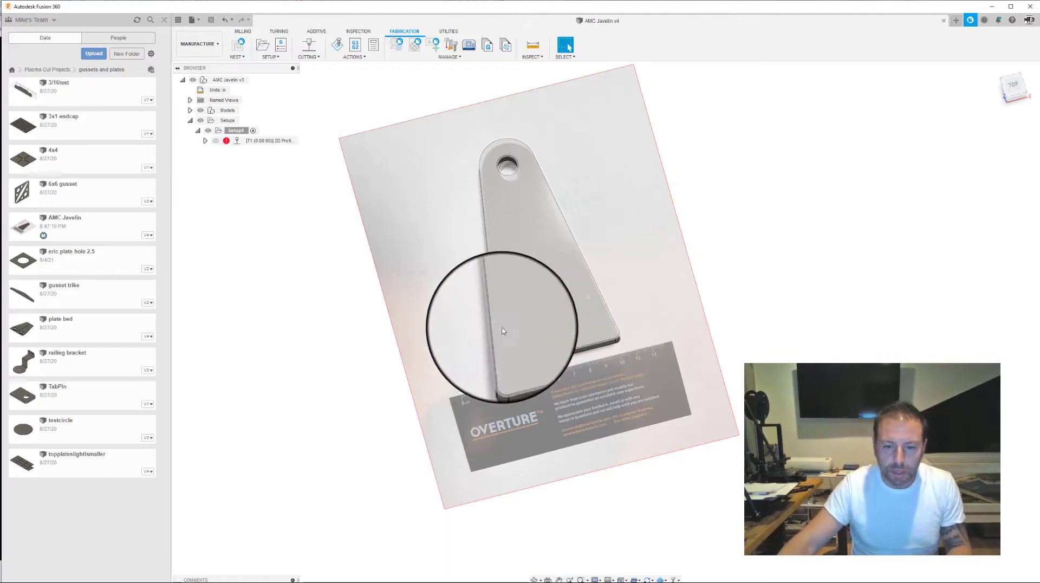
{"action": "mouse_move", "coordinate": [487, 336]}
{"action": "middle_mouse_down", "text": "shift"}
{"action": "mouse_move", "coordinate": [462, 327]}
{"action": "mouse_move", "coordinate": [469, 335]}
{"action": "middle_mouse_up", "text": "shift"}
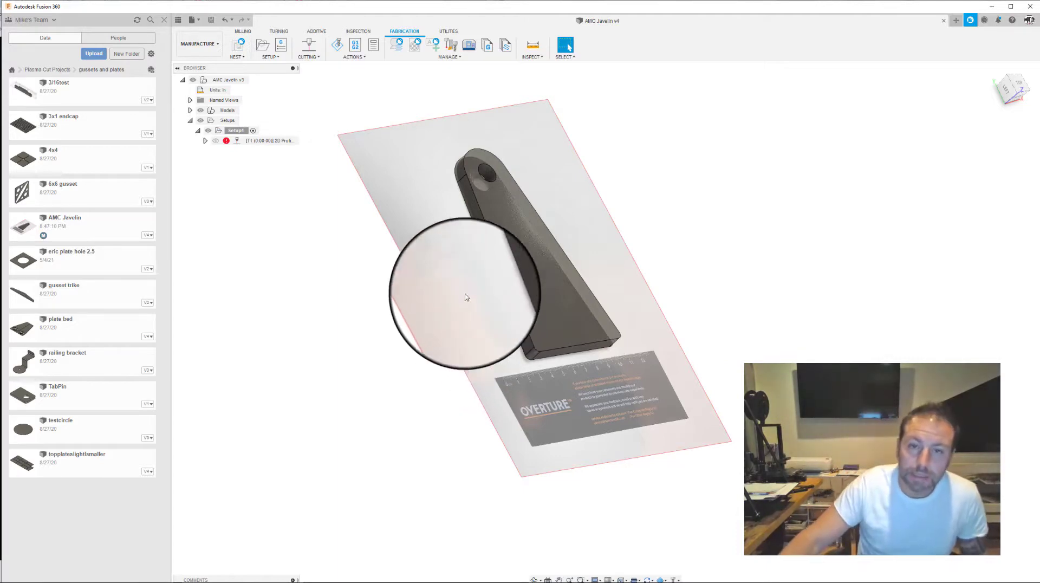
{"action": "middle_click_drag", "start_coordinate": [465, 304], "coordinate": [407, 304], "text": "shift"}
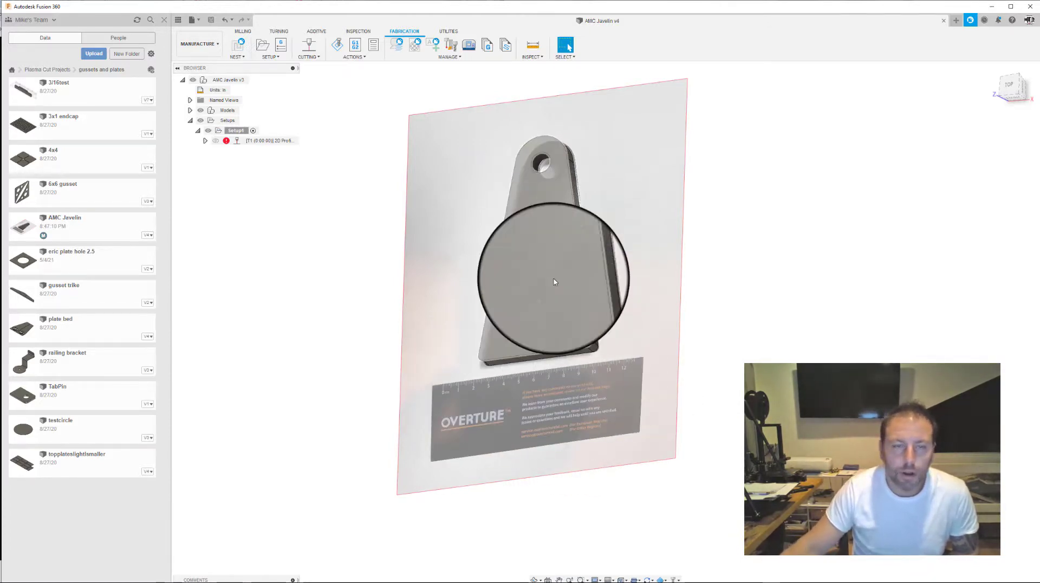
Create a new design and save it as AmcJavelin2 in the gussets and plates folder.
{"action": "left_click", "coordinate": [956, 20]}
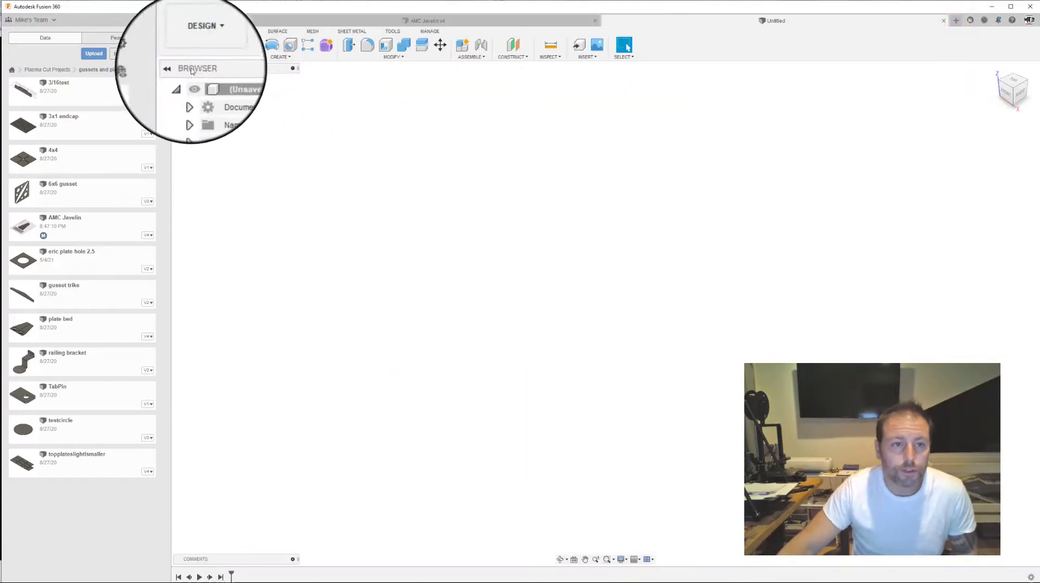
{"action": "left_click", "coordinate": [214, 21]}
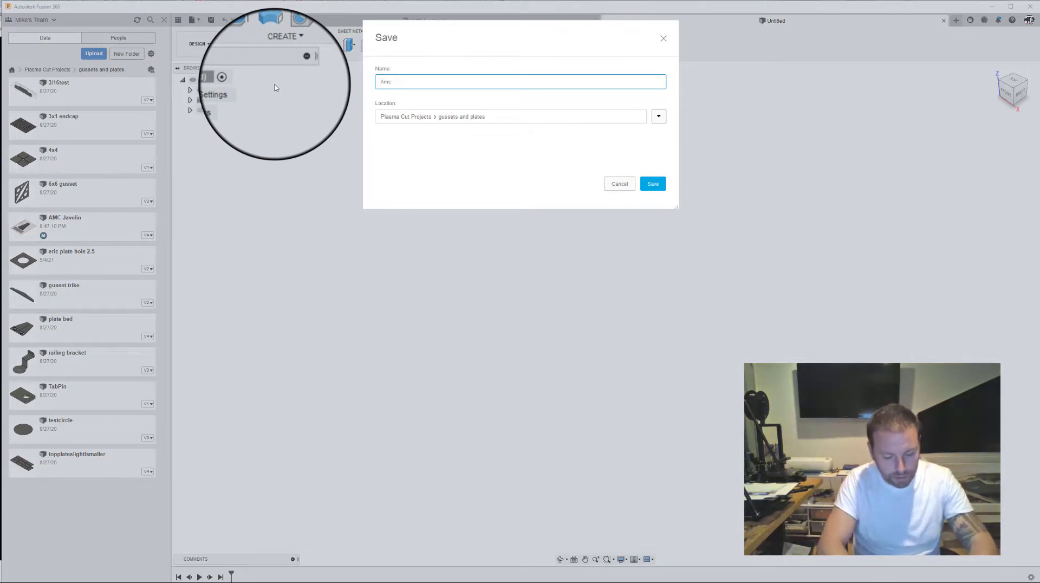
{"action": "type", "text": "AmcJavelin2"}
{"action": "key", "text": "Return"}
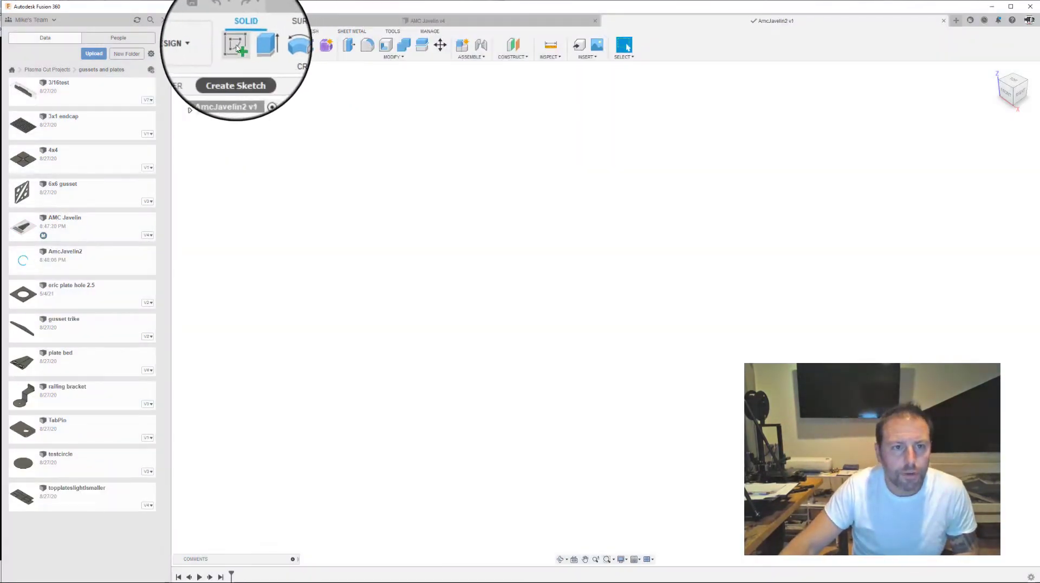
Start a sketch on the XY plane and look over the bracket's reference photo IMG_5621.jpg.
{"action": "left_click", "coordinate": [235, 44]}
{"action": "left_click", "coordinate": [647, 319]}
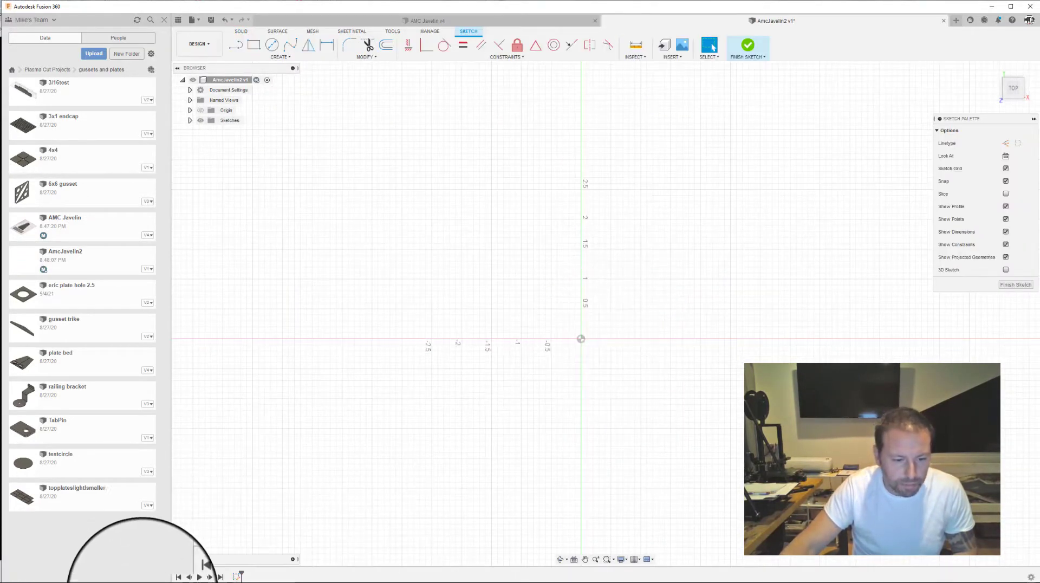
{"action": "key", "text": "alt+Tab"}
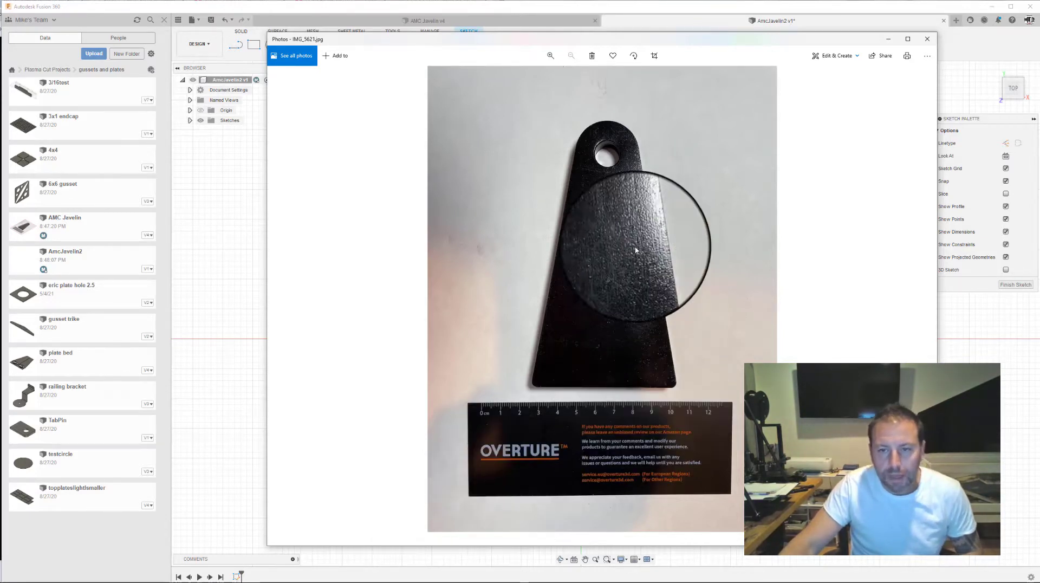
{"action": "left_click", "coordinate": [928, 39]}
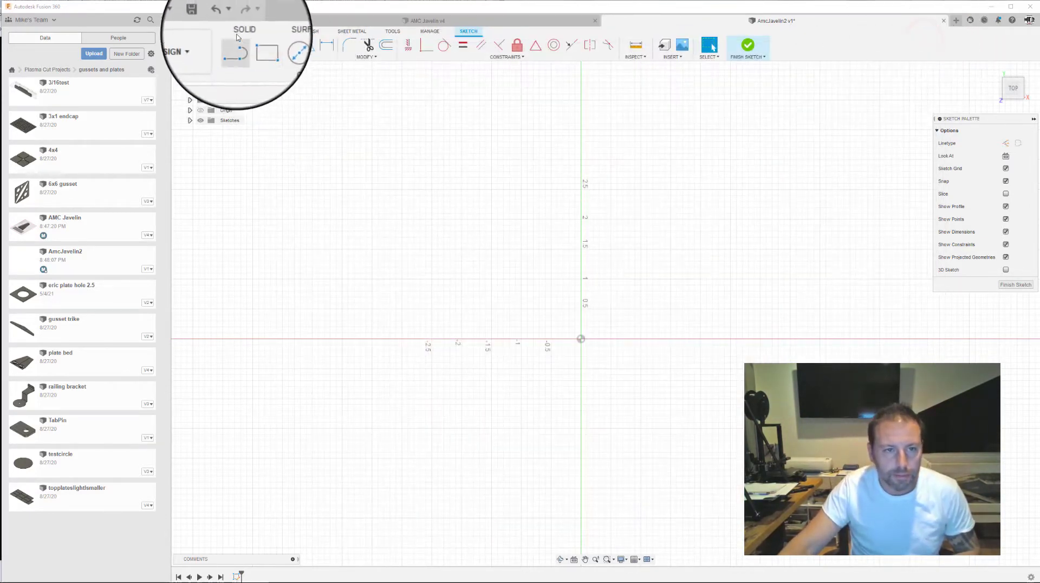
Draw a horizontal reference line 2.362 in long starting at the sketch origin.
{"action": "left_click", "coordinate": [235, 45]}
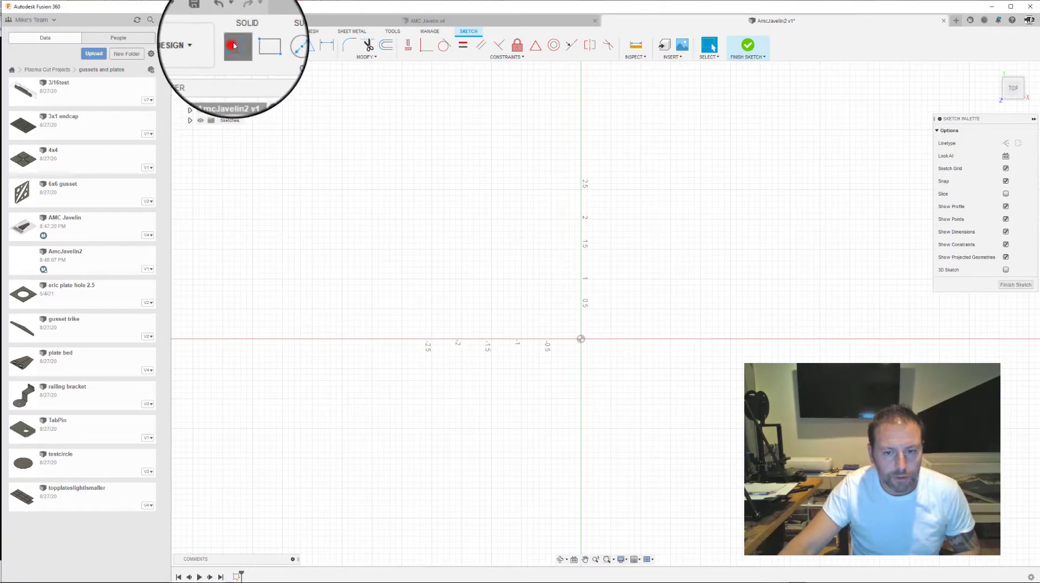
{"action": "left_click", "coordinate": [581, 338]}
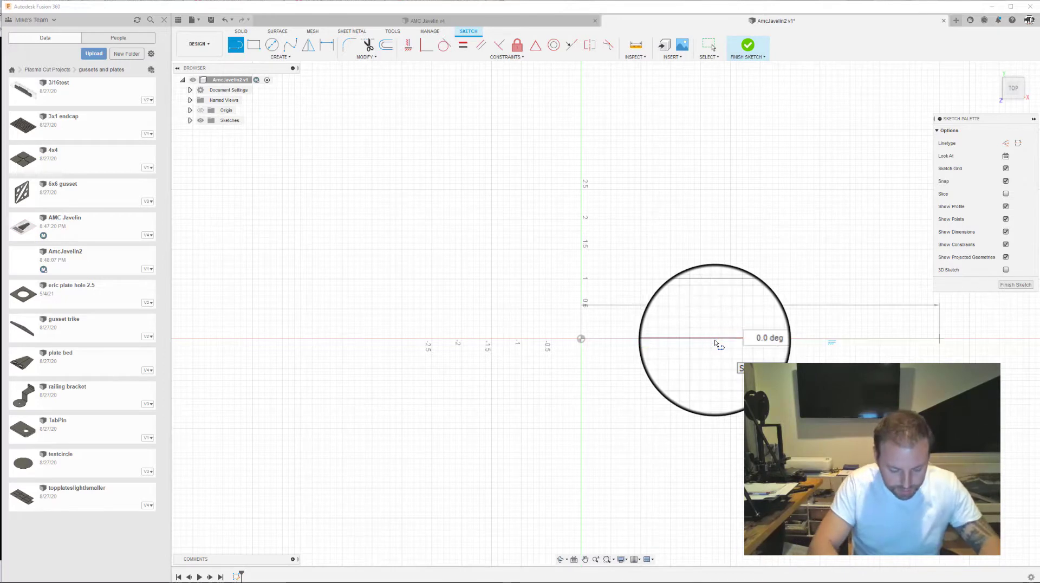
{"action": "left_click", "coordinate": [714, 339]}
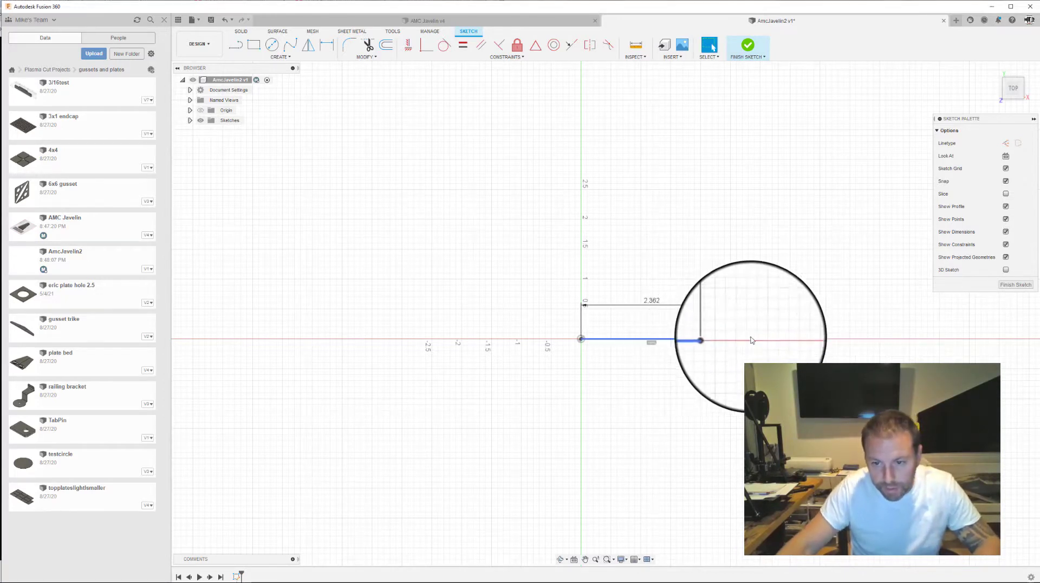
Insert the photo IMG_5621 from the computer as a canvas on the XY plane.
{"action": "middle_click_drag", "start_coordinate": [714, 339], "coordinate": [646, 113]}
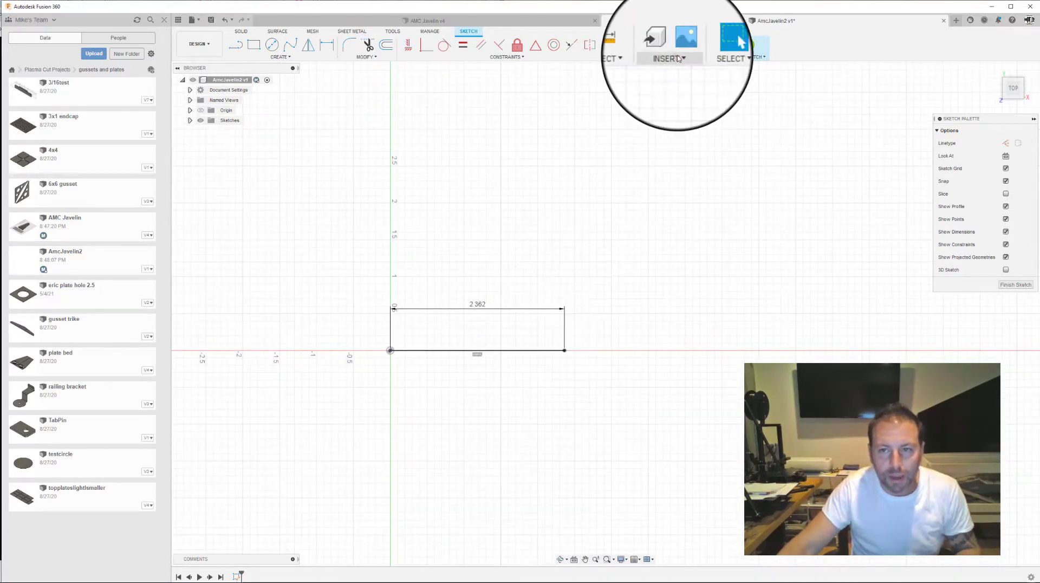
{"action": "left_click", "coordinate": [680, 53]}
{"action": "left_click", "coordinate": [690, 86]}
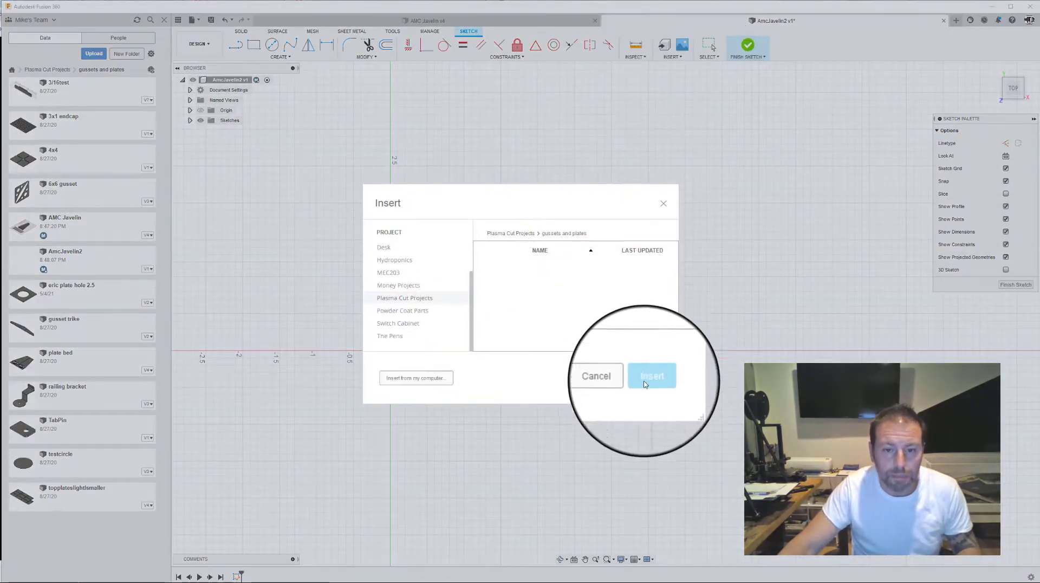
{"action": "left_click", "coordinate": [428, 377]}
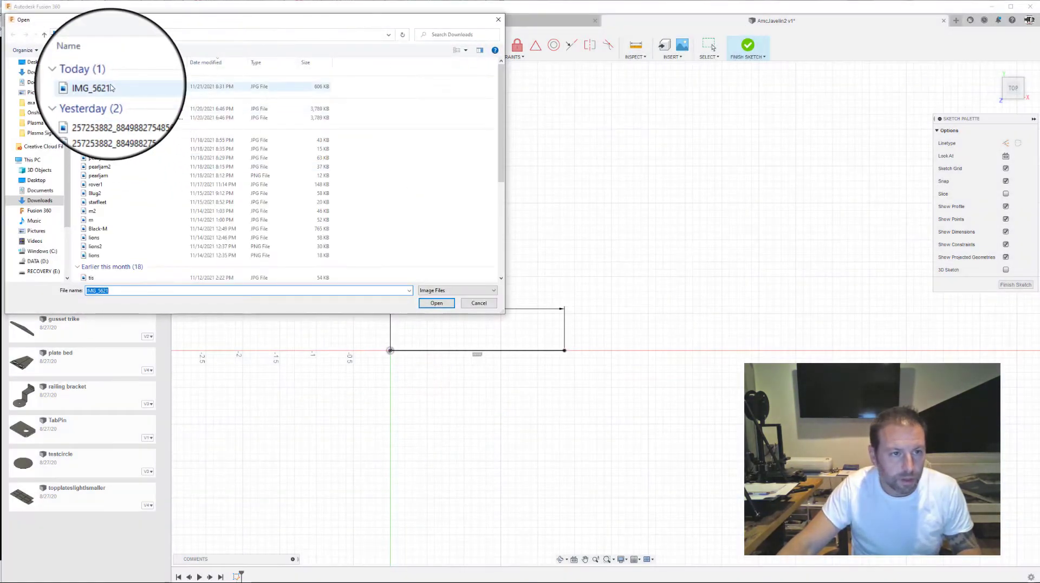
{"action": "left_click", "coordinate": [110, 85]}
{"action": "left_click", "coordinate": [439, 304]}
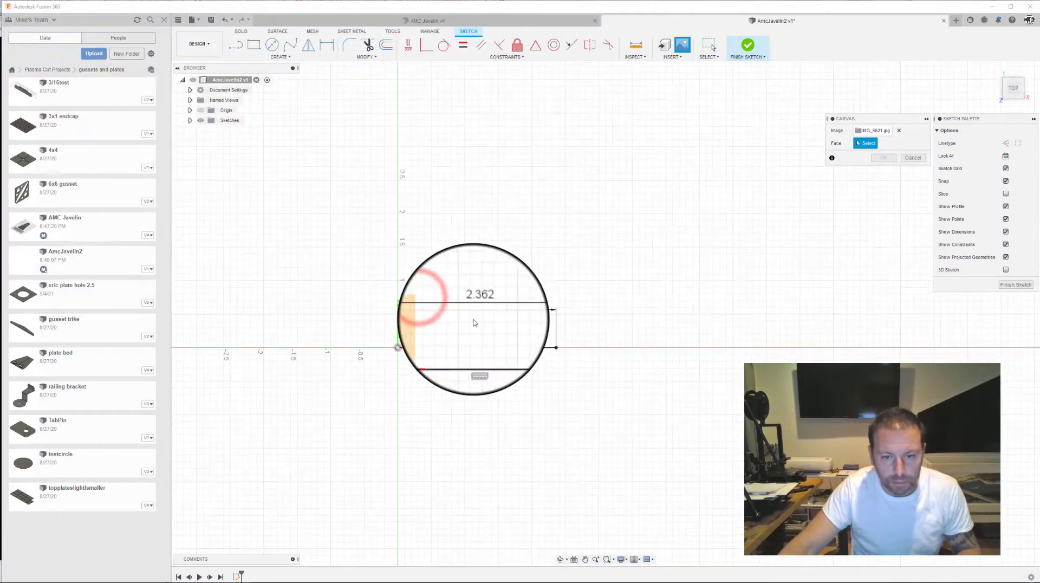
{"action": "left_click", "coordinate": [862, 143]}
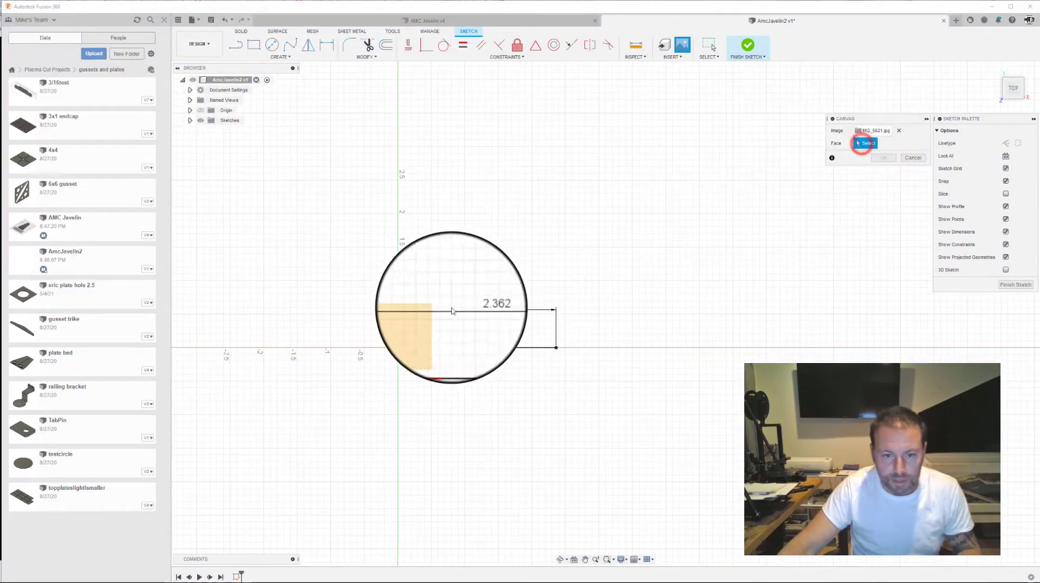
{"action": "left_click", "coordinate": [432, 327]}
Scale up the canvas and move it so the photographed ruler's zero mark sits on the sketch origin.
{"action": "scroll", "coordinate": [433, 326], "scroll_direction": "down", "scroll_amount": 1}
{"action": "scroll", "coordinate": [431, 328], "scroll_direction": "up", "scroll_amount": 5}
{"action": "left_click", "coordinate": [379, 362]}
{"action": "type", "text": "2.872"}
{"action": "key", "text": "Return"}
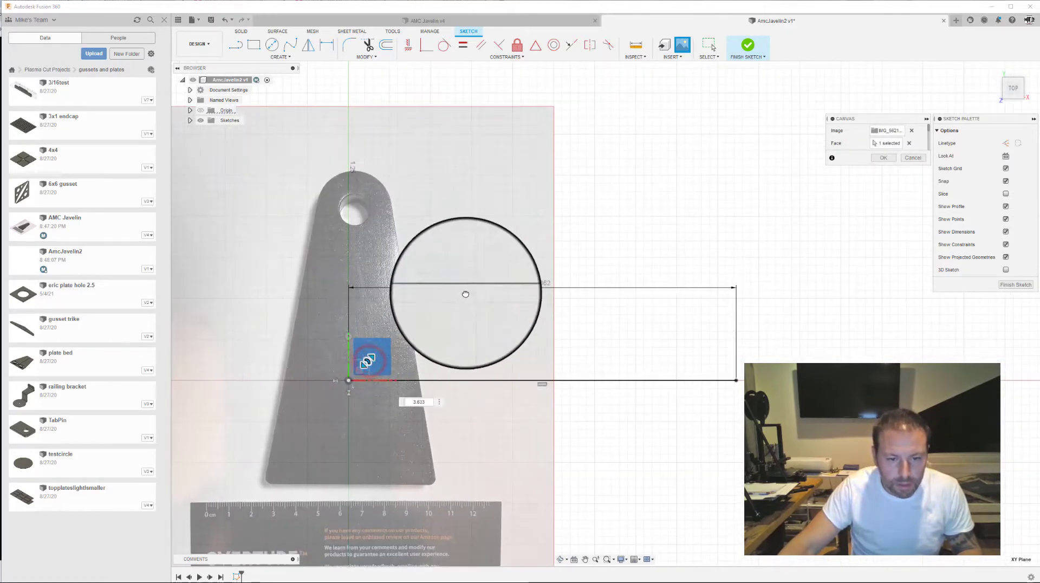
{"action": "left_click_drag", "start_coordinate": [372, 362], "coordinate": [574, 236]}
{"action": "scroll", "coordinate": [565, 417], "scroll_direction": "up", "scroll_amount": 3}
{"action": "scroll", "coordinate": [566, 417], "scroll_direction": "down", "scroll_amount": 5}
{"action": "mouse_move", "coordinate": [542, 306]}
{"action": "left_mouse_down"}
{"action": "mouse_move", "coordinate": [568, 253]}
{"action": "mouse_move", "coordinate": [679, 176]}
{"action": "mouse_move", "coordinate": [678, 192]}
{"action": "left_mouse_up"}
{"action": "scroll", "coordinate": [667, 373], "scroll_direction": "up", "scroll_amount": 3}
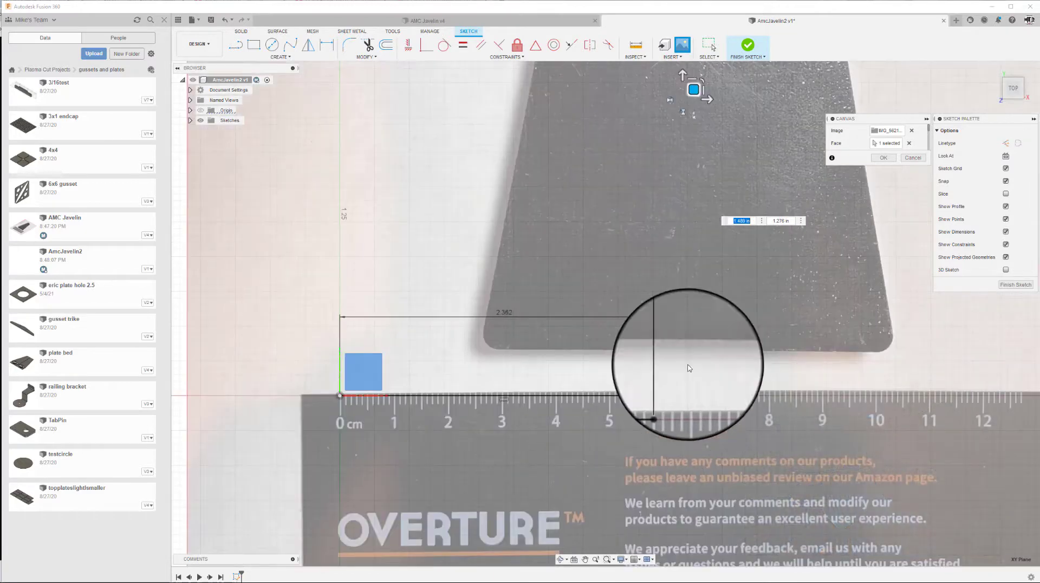
Fine-tune the canvas scale and position until the ruler's 0 and 6 cm marks match the reference line's ends, and accept it.
{"action": "scroll", "coordinate": [703, 362], "scroll_direction": "down", "scroll_amount": 3}
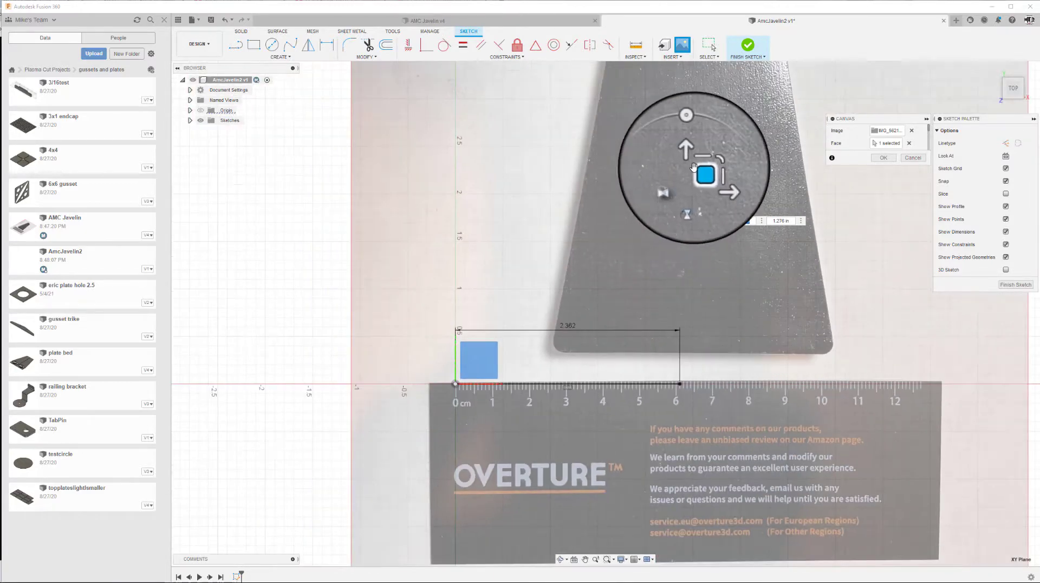
{"action": "left_click_drag", "start_coordinate": [708, 162], "coordinate": [705, 169]}
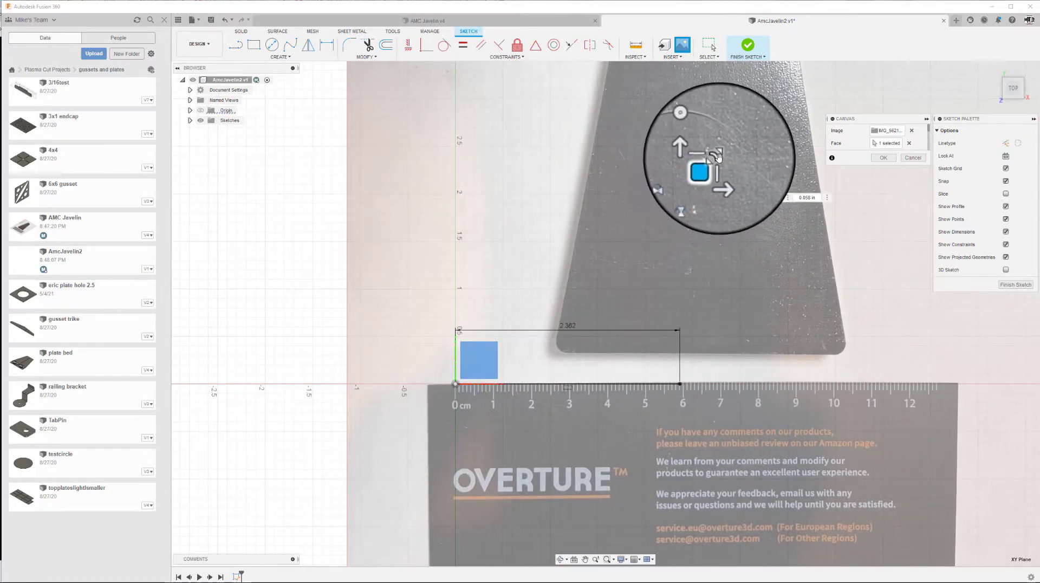
{"action": "scroll", "coordinate": [719, 158], "scroll_direction": "up", "scroll_amount": 3}
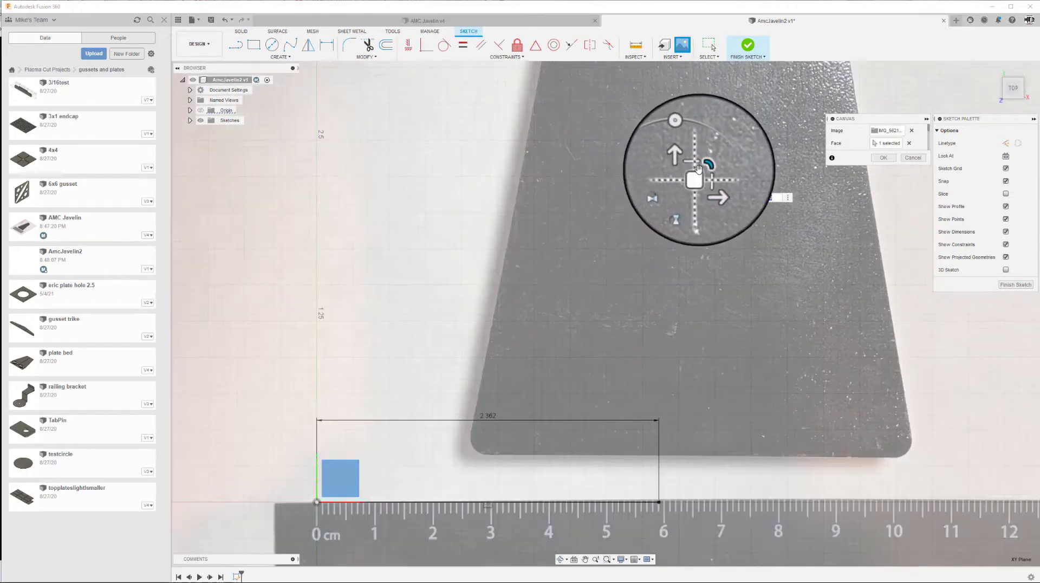
{"action": "left_click_drag", "start_coordinate": [703, 165], "coordinate": [726, 147]}
{"action": "scroll", "coordinate": [601, 325], "scroll_direction": "down", "scroll_amount": 2}
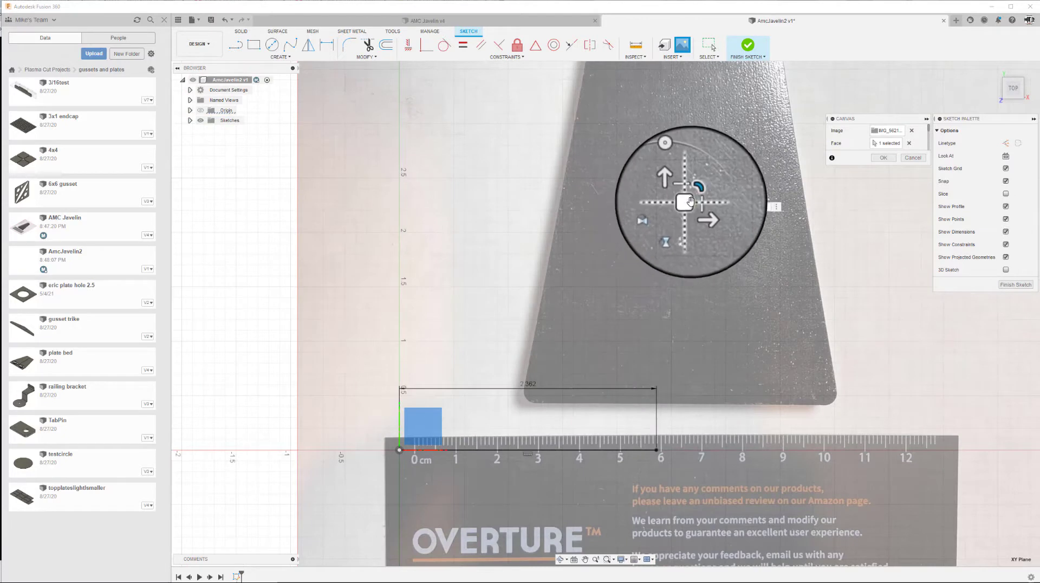
{"action": "left_click_drag", "start_coordinate": [690, 201], "coordinate": [681, 211]}
{"action": "scroll", "coordinate": [694, 350], "scroll_direction": "down", "scroll_amount": 3}
{"action": "scroll", "coordinate": [694, 350], "scroll_direction": "down", "scroll_amount": 5}
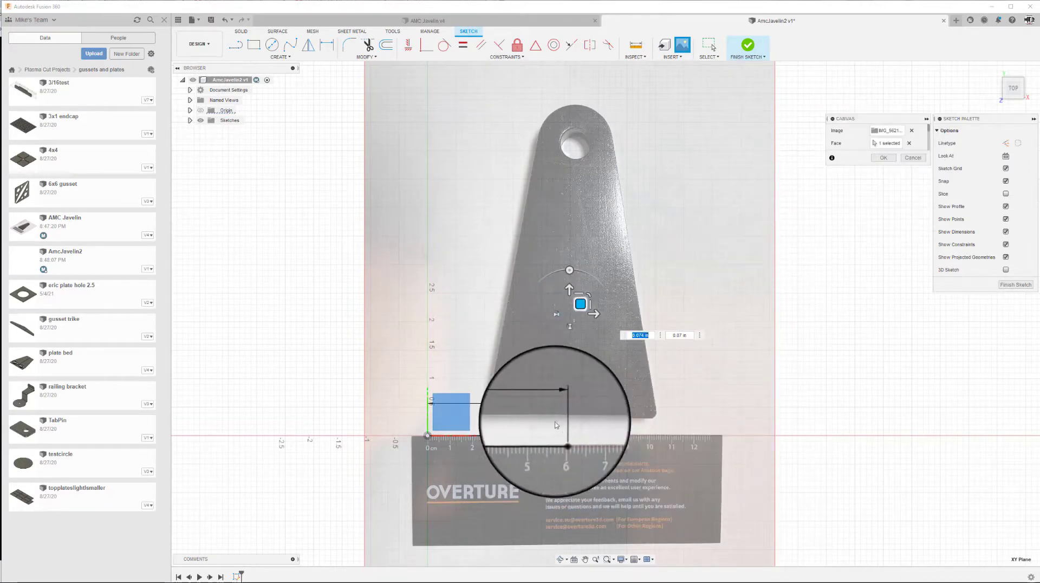
{"action": "scroll", "coordinate": [592, 428], "scroll_direction": "up", "scroll_amount": 3}
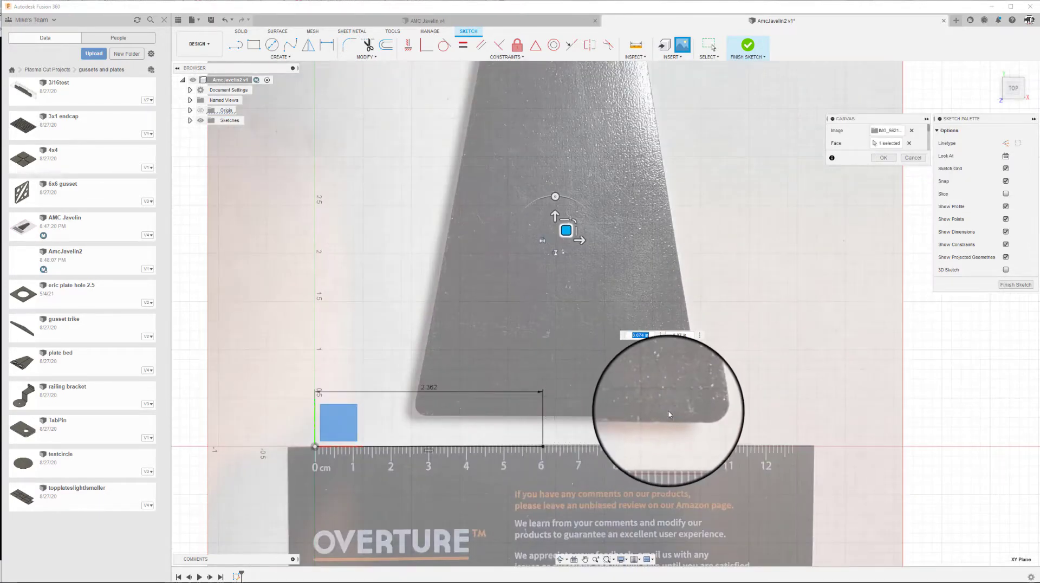
{"action": "scroll", "coordinate": [671, 409], "scroll_direction": "down", "scroll_amount": 3}
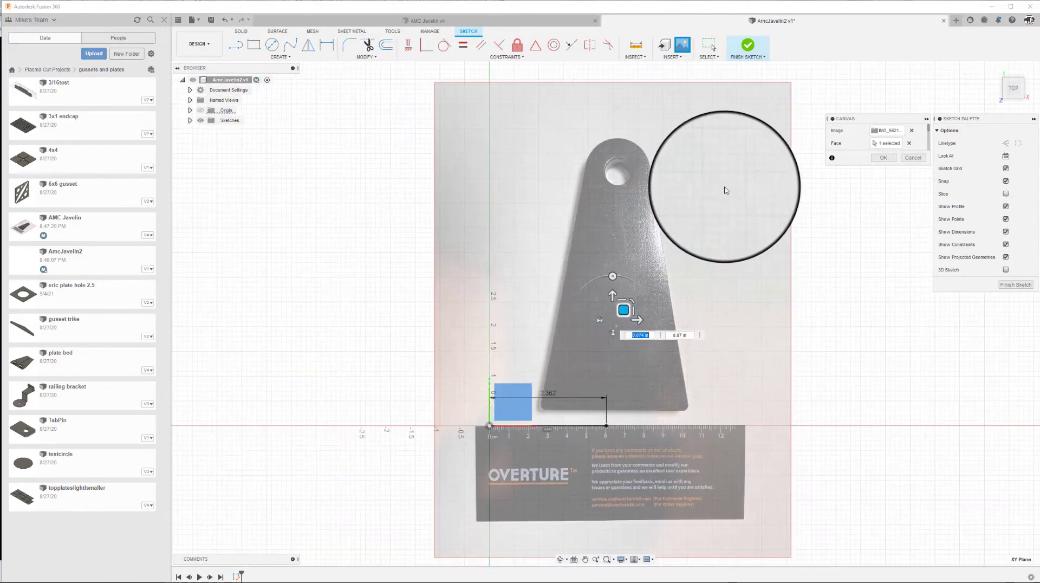
{"action": "left_click", "coordinate": [886, 158]}
Delete the horizontal reference line and its dimension from the sketch.
{"action": "mouse_move", "coordinate": [677, 259]}
{"action": "middle_mouse_down"}
{"action": "mouse_move", "coordinate": [539, 360]}
{"action": "mouse_move", "coordinate": [503, 343]}
{"action": "middle_mouse_up"}
{"action": "scroll", "coordinate": [494, 327], "scroll_direction": "up", "scroll_amount": 1}
{"action": "left_click_drag", "start_coordinate": [282, 340], "coordinate": [510, 454]}
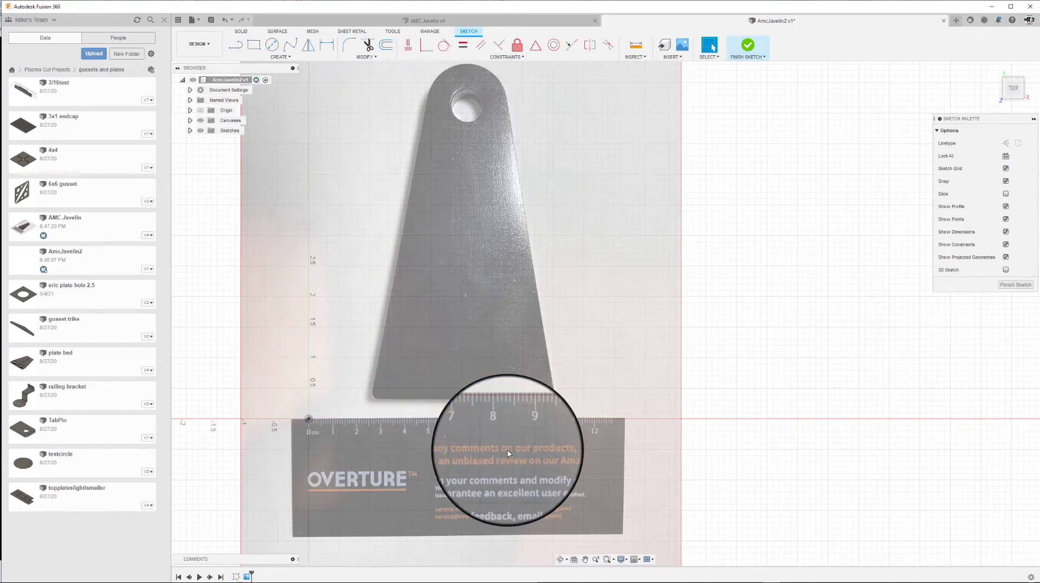
Draw a line about 3.1 in long along the bracket's bottom edge, extending slightly past both rounded corners.
{"action": "left_click", "coordinate": [233, 47]}
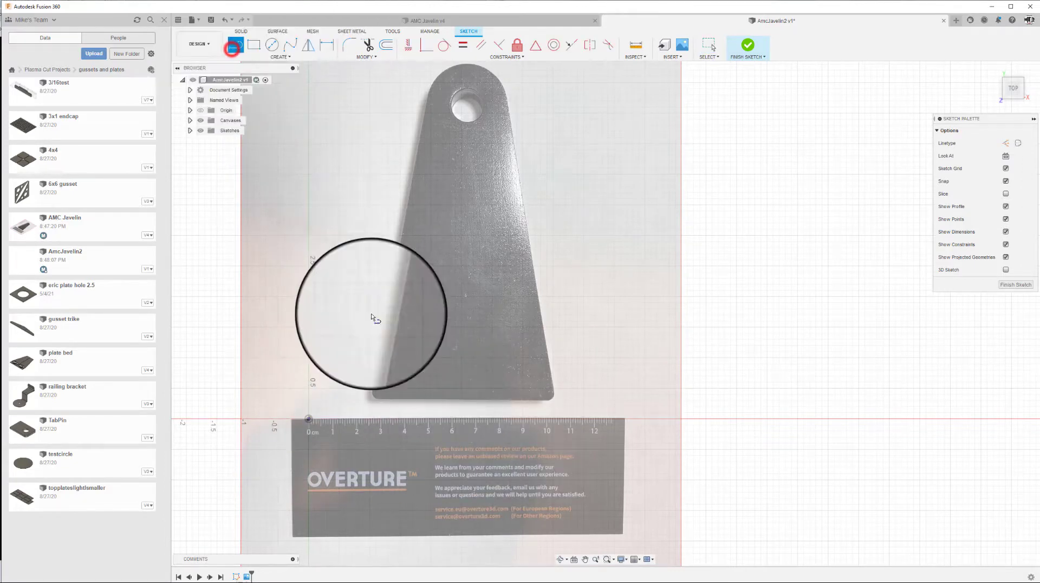
{"action": "scroll", "coordinate": [373, 398], "scroll_direction": "up", "scroll_amount": 5}
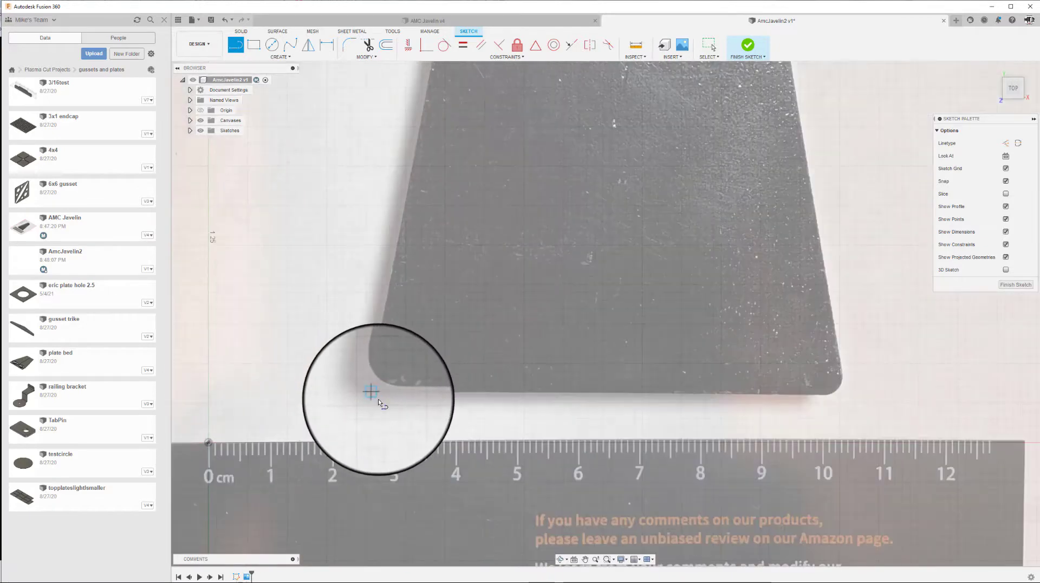
{"action": "middle_click_drag", "start_coordinate": [379, 399], "coordinate": [325, 395]}
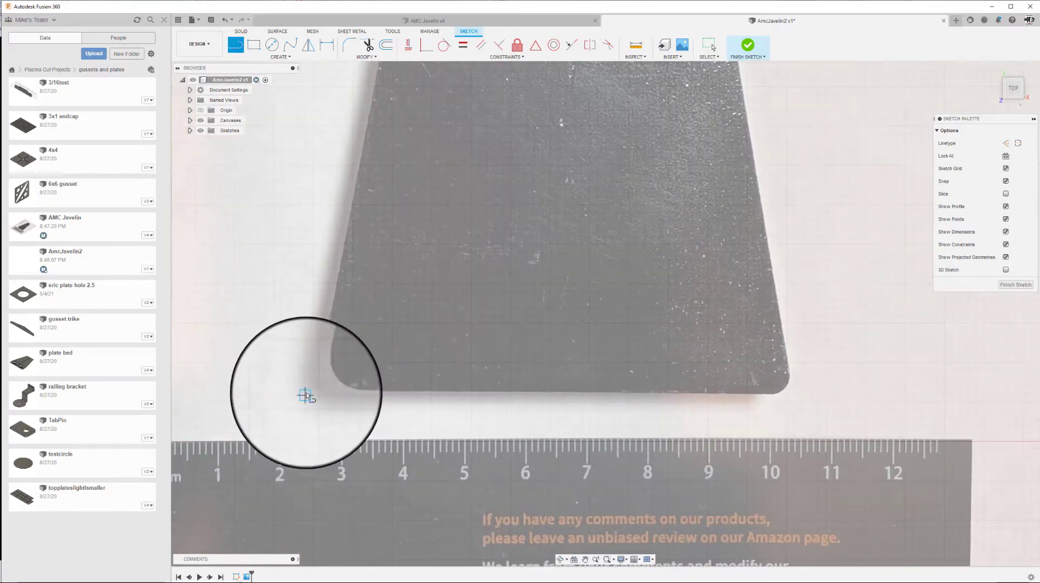
{"action": "left_click", "coordinate": [307, 391]}
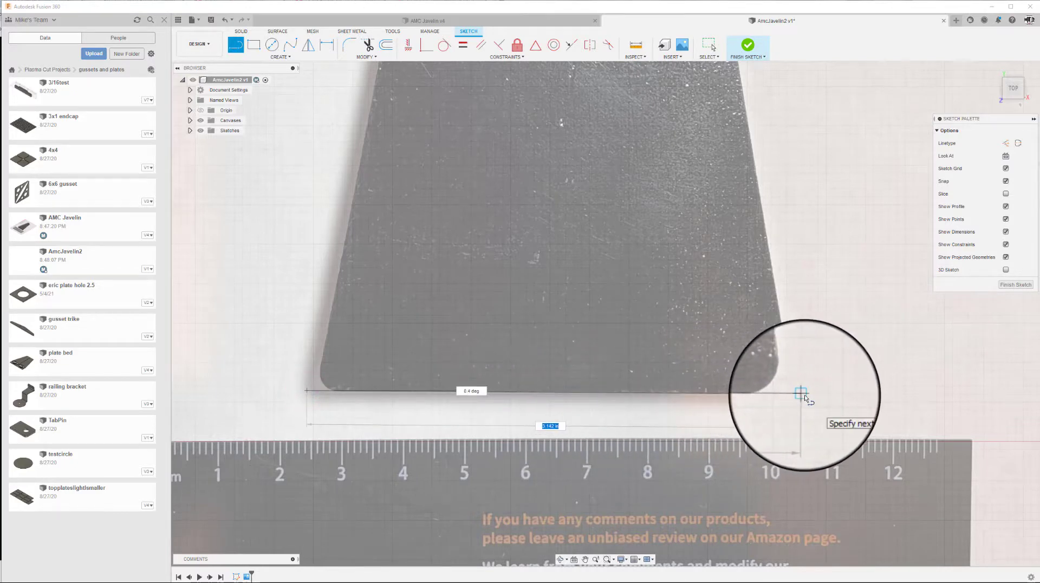
{"action": "left_click", "coordinate": [807, 395]}
{"action": "scroll", "coordinate": [808, 395], "scroll_direction": "down", "scroll_amount": 4}
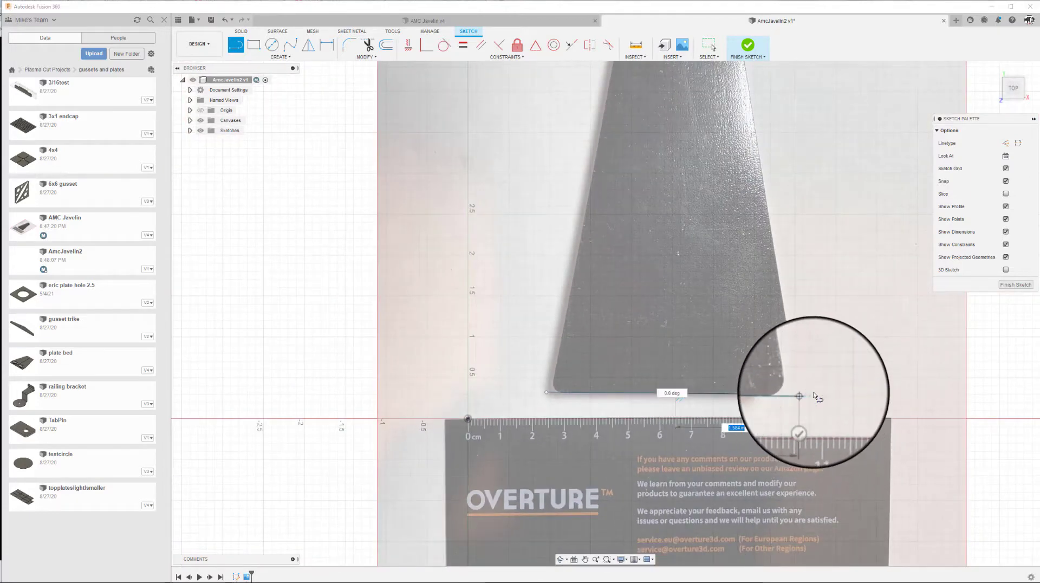
{"action": "key", "text": "Escape"}
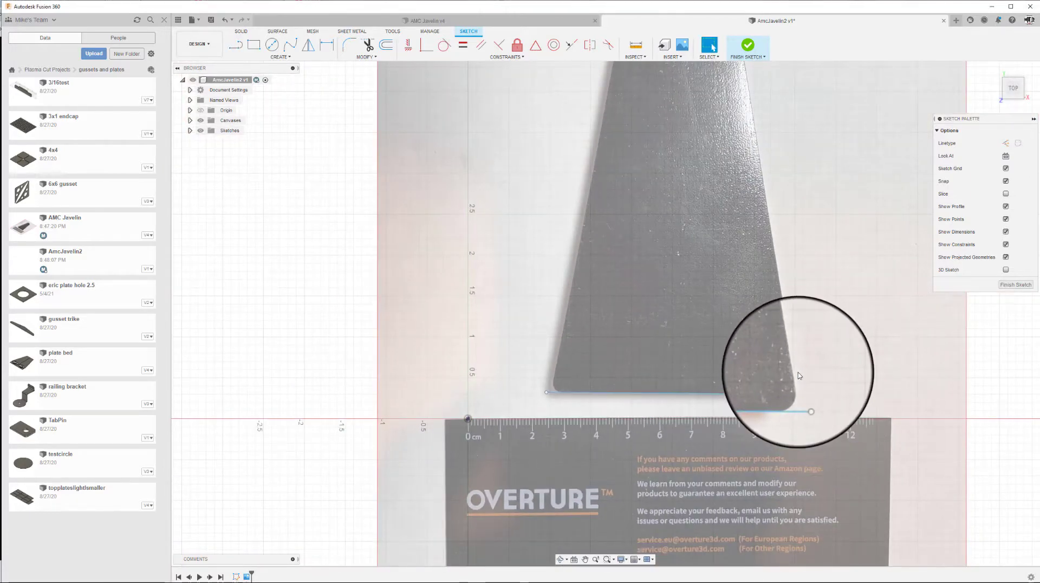
Draw a line along the bracket's right slanted edge, from the start of the rounded top down to the bottom line.
{"action": "scroll", "coordinate": [801, 380], "scroll_direction": "up", "scroll_amount": 3}
{"action": "key", "text": "l"}
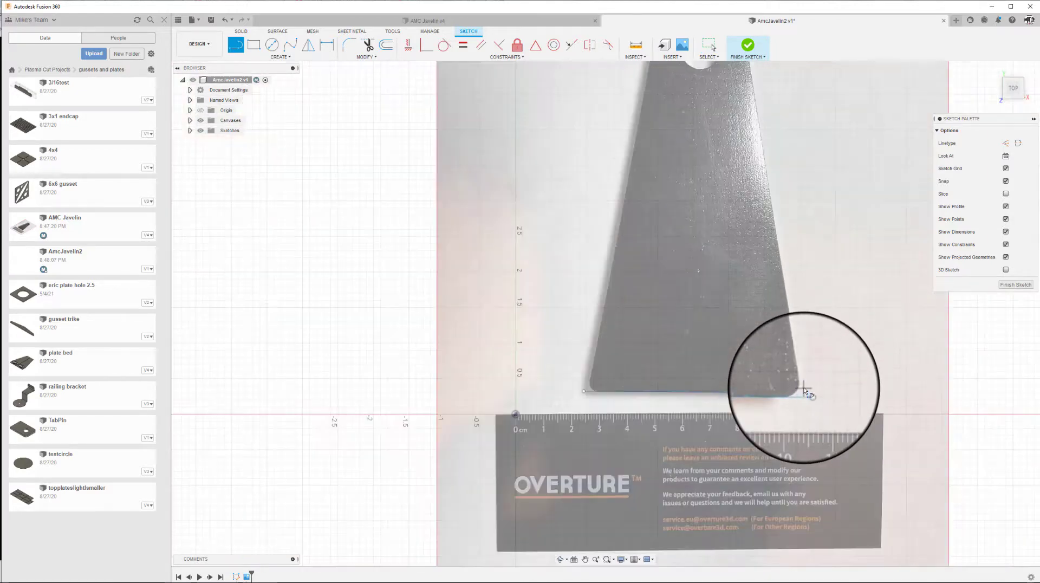
{"action": "scroll", "coordinate": [804, 391], "scroll_direction": "down", "scroll_amount": 3}
{"action": "scroll", "coordinate": [673, 174], "scroll_direction": "up", "scroll_amount": 3}
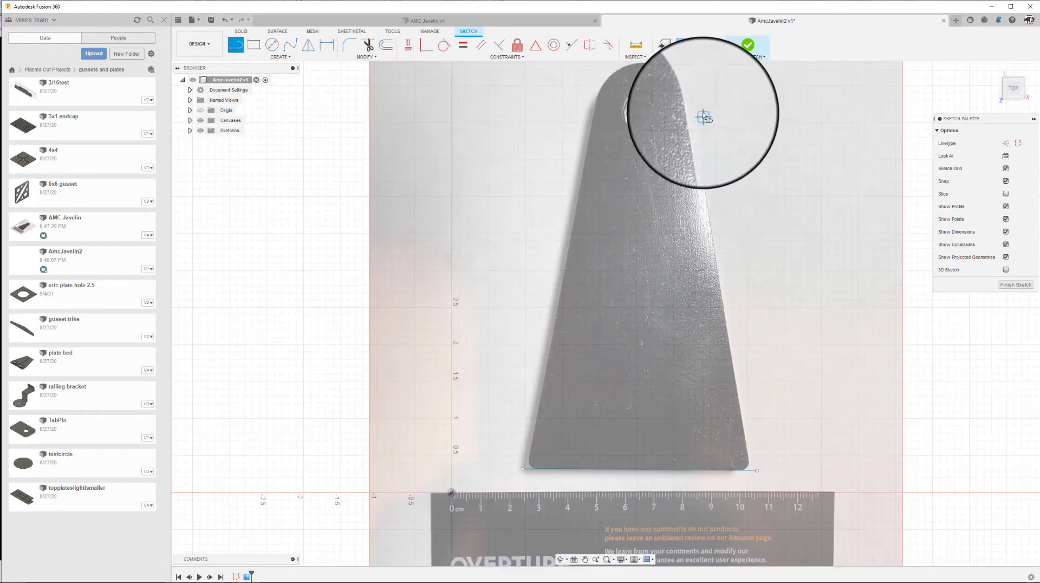
{"action": "left_click", "coordinate": [692, 105]}
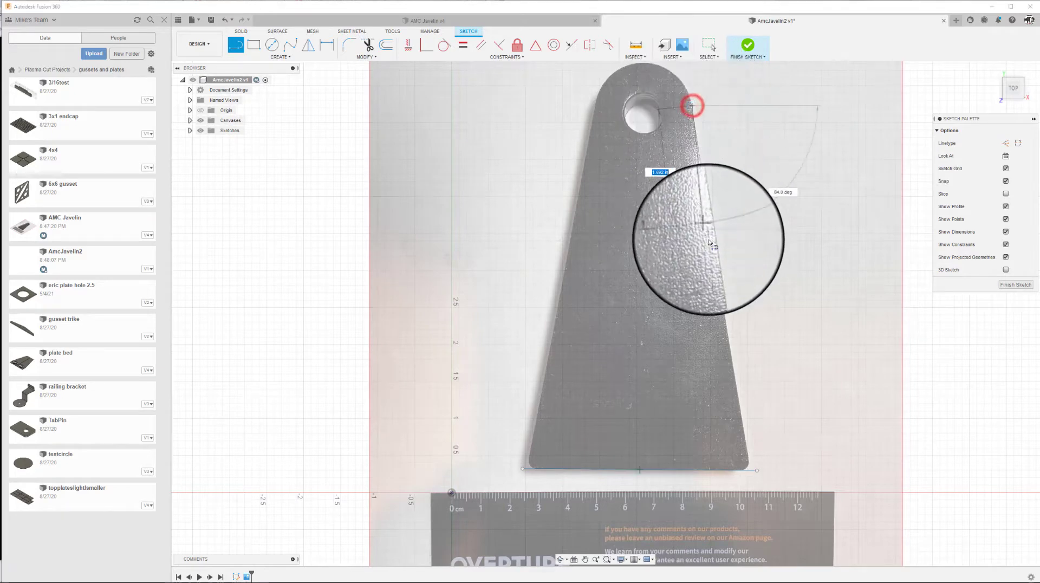
{"action": "scroll", "coordinate": [740, 464], "scroll_direction": "up", "scroll_amount": 3}
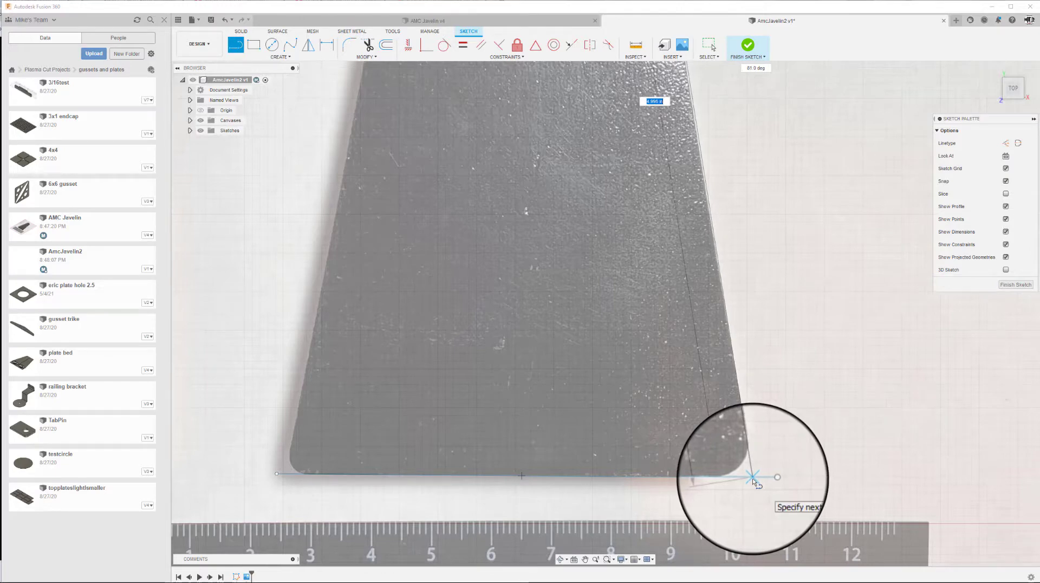
{"action": "left_click", "coordinate": [753, 478]}
Draw a line along the bracket's left slanted edge, from the start of the rounded top down to the bottom line.
{"action": "scroll", "coordinate": [744, 406], "scroll_direction": "down", "scroll_amount": 5}
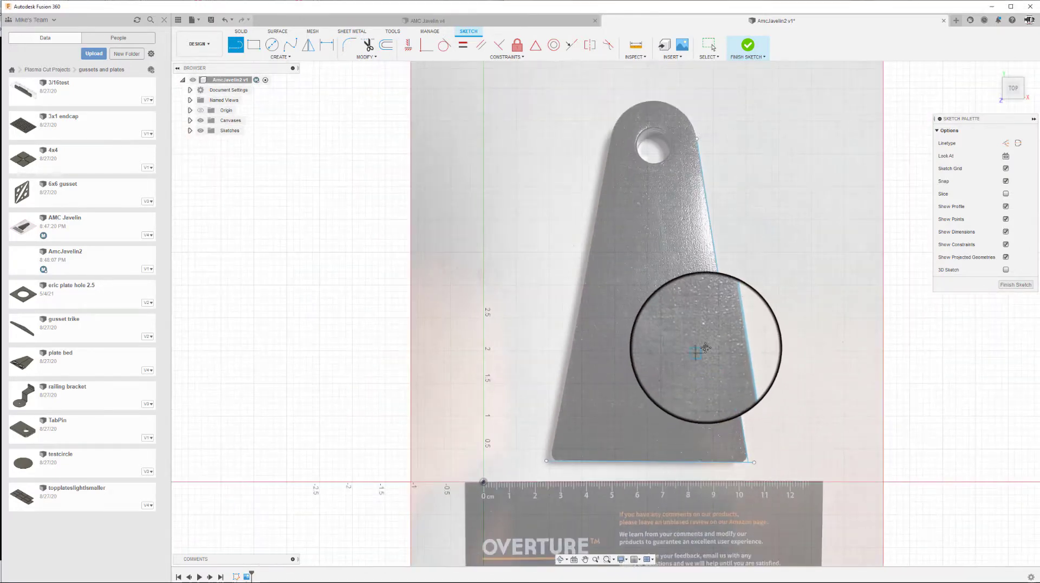
{"action": "left_click", "coordinate": [737, 118]}
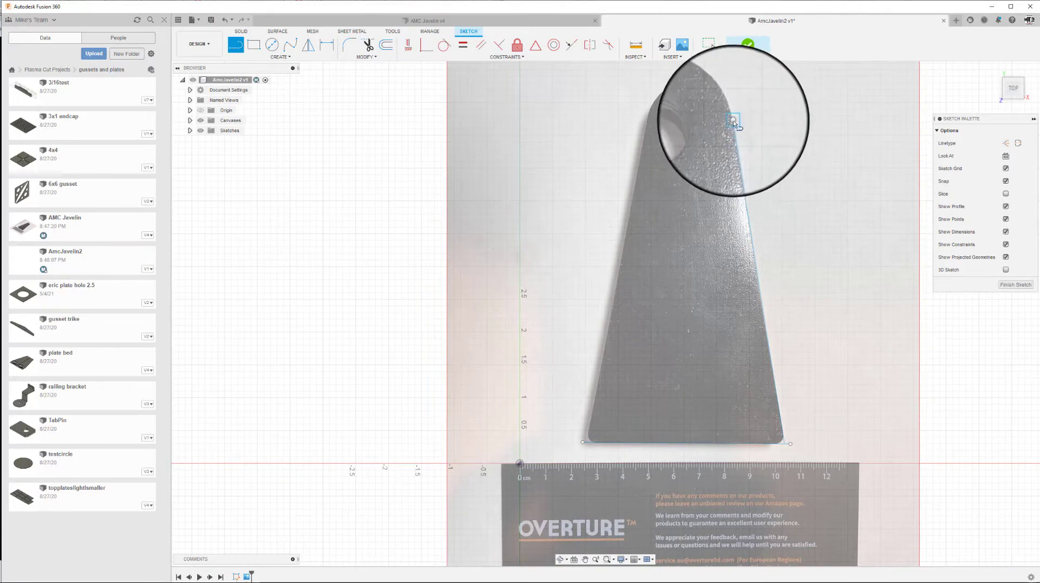
{"action": "scroll", "coordinate": [649, 120], "scroll_direction": "up", "scroll_amount": 4}
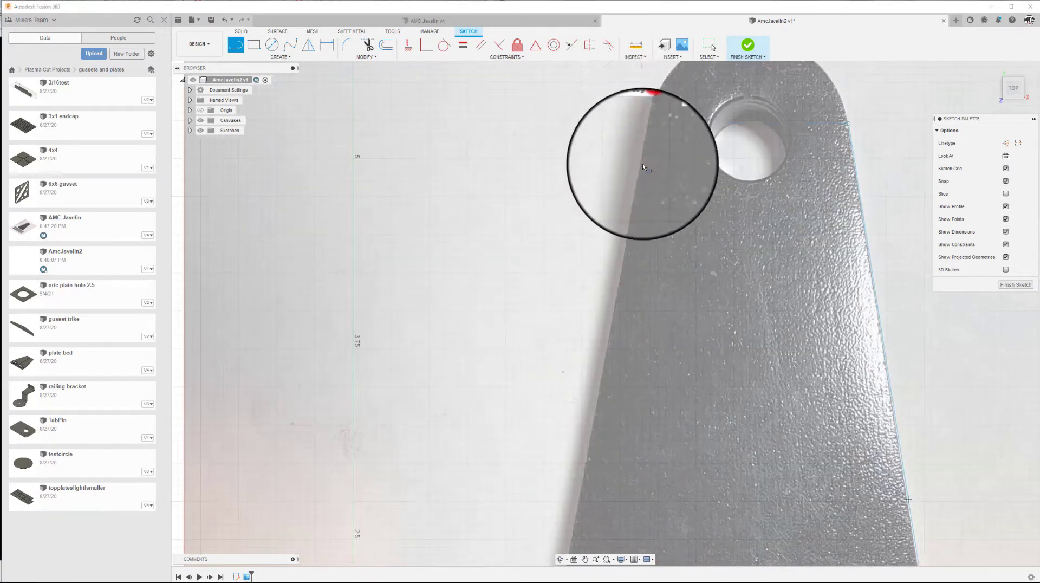
{"action": "middle_click_drag", "start_coordinate": [638, 163], "coordinate": [652, 183]}
{"action": "middle_click_drag", "start_coordinate": [590, 339], "coordinate": [652, 169]}
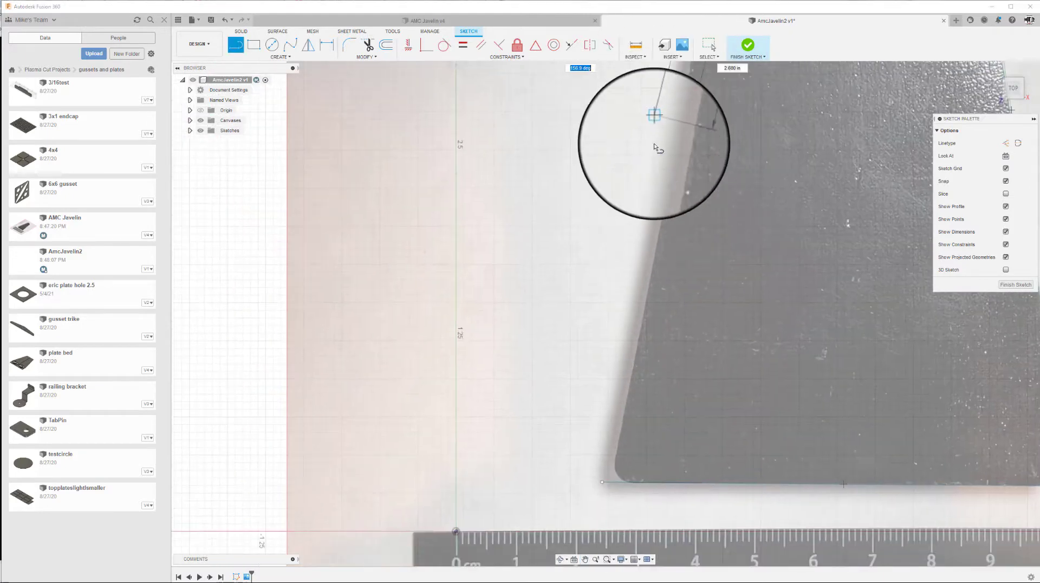
{"action": "left_click", "coordinate": [611, 482]}
Trim both overhanging ends of the bottom line back to the slanted side lines.
{"action": "scroll", "coordinate": [610, 482], "scroll_direction": "down", "scroll_amount": 3}
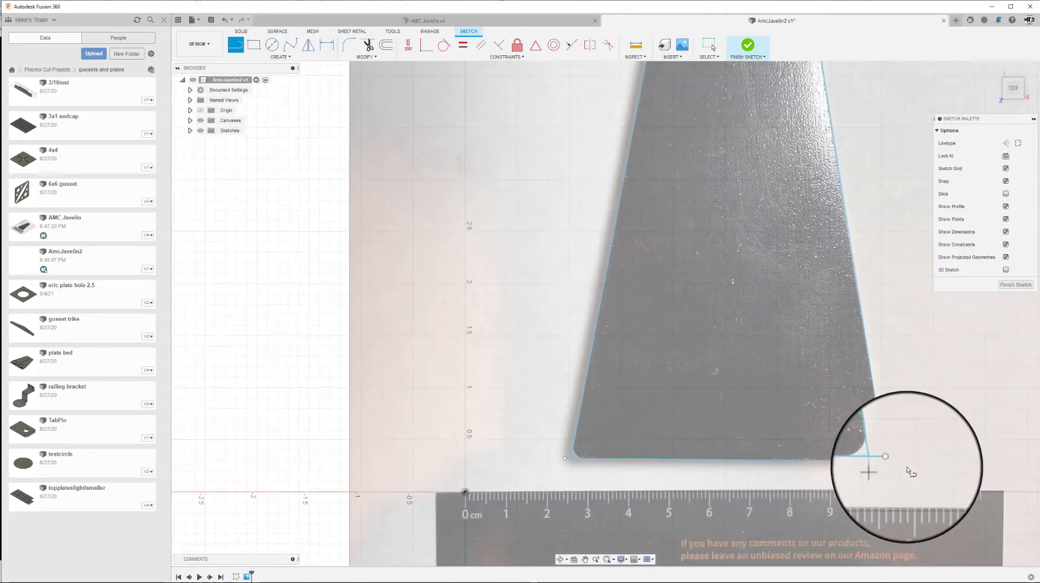
{"action": "scroll", "coordinate": [904, 466], "scroll_direction": "up", "scroll_amount": 3}
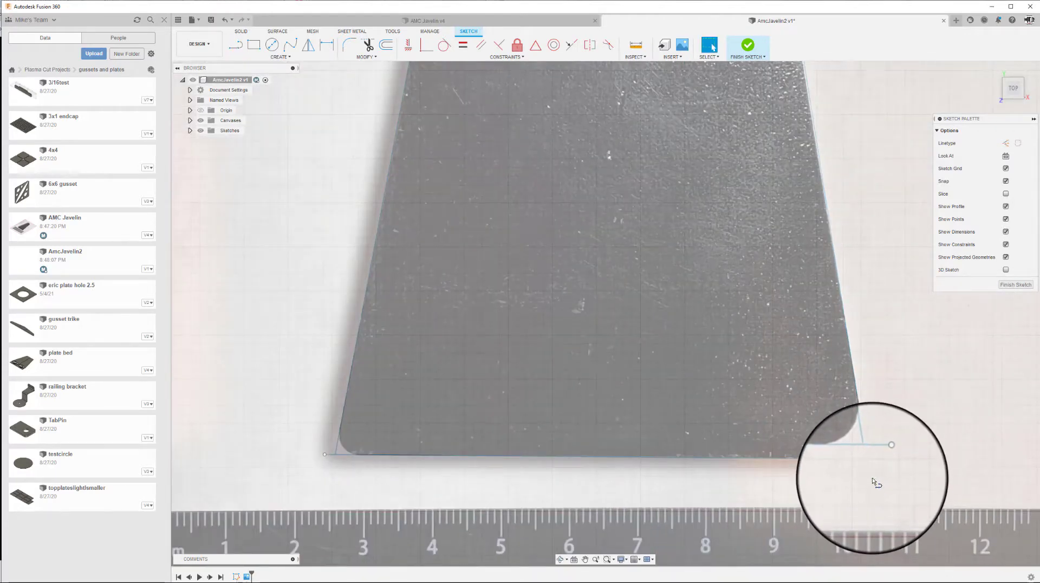
{"action": "left_click", "coordinate": [882, 460]}
{"action": "left_click", "coordinate": [368, 45]}
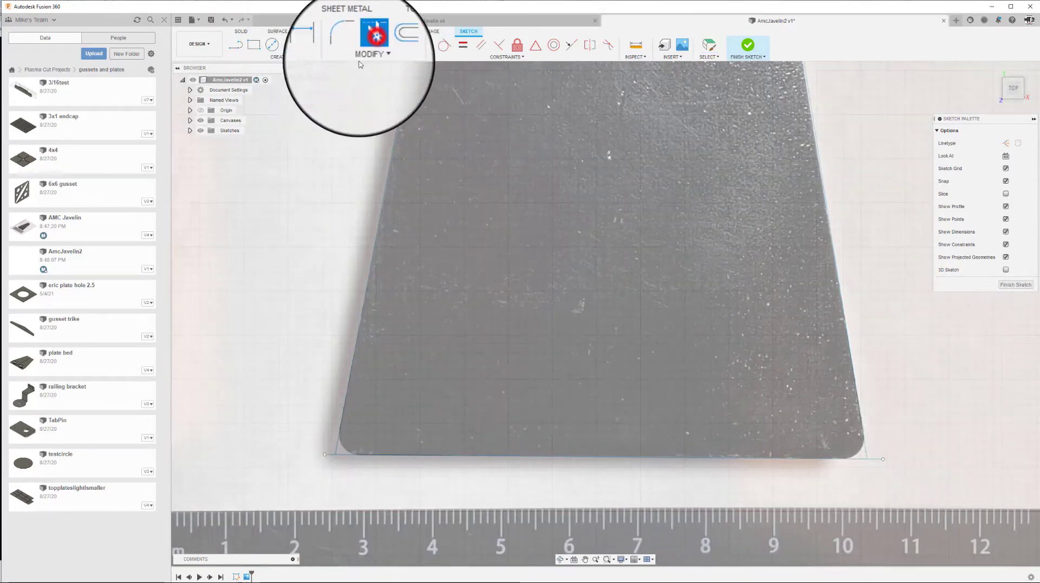
{"action": "left_click", "coordinate": [328, 453]}
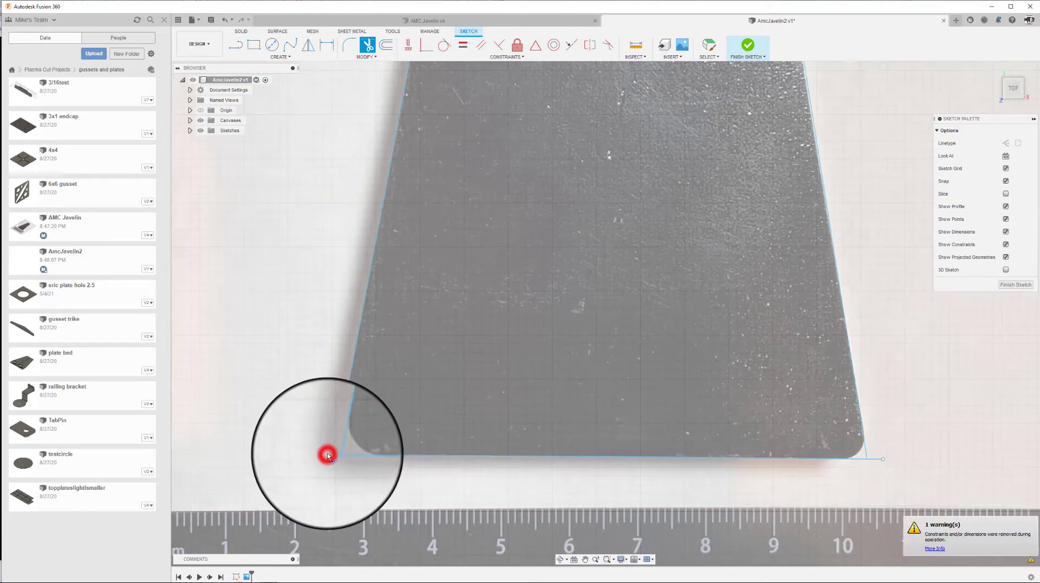
{"action": "left_click", "coordinate": [877, 463]}
Draw a three-point arc along the bracket's rounded top, joining the upper ends of the two side lines.
{"action": "scroll", "coordinate": [716, 297], "scroll_direction": "down", "scroll_amount": 5}
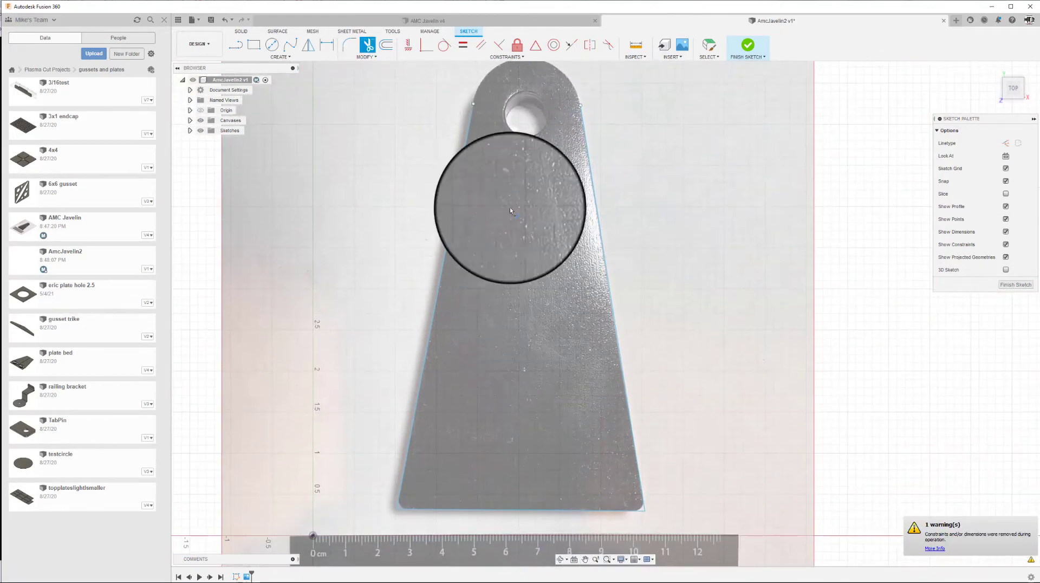
{"action": "scroll", "coordinate": [506, 150], "scroll_direction": "up", "scroll_amount": 3}
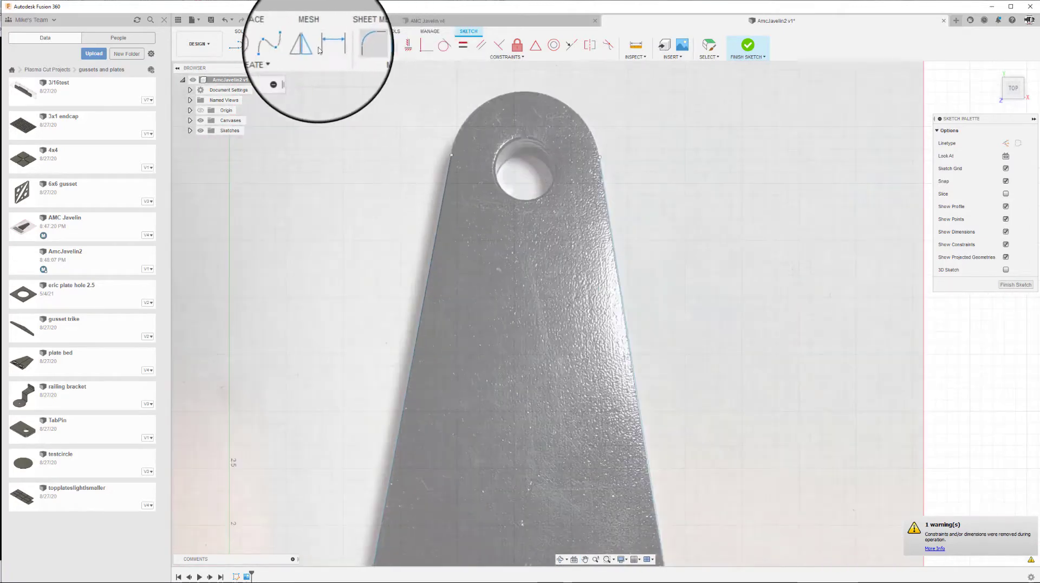
{"action": "left_click", "coordinate": [274, 57]}
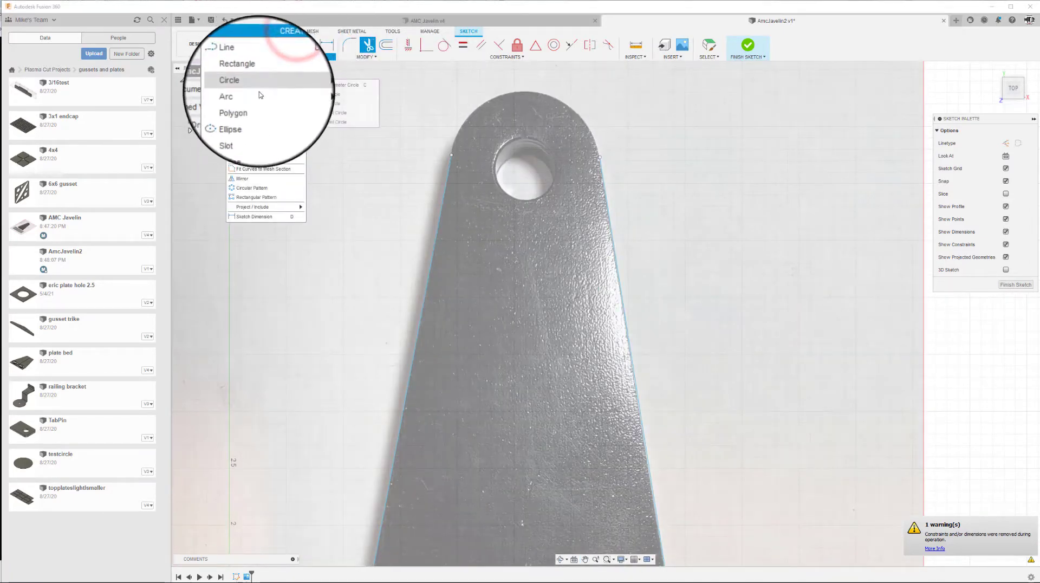
{"action": "left_click", "coordinate": [330, 93]}
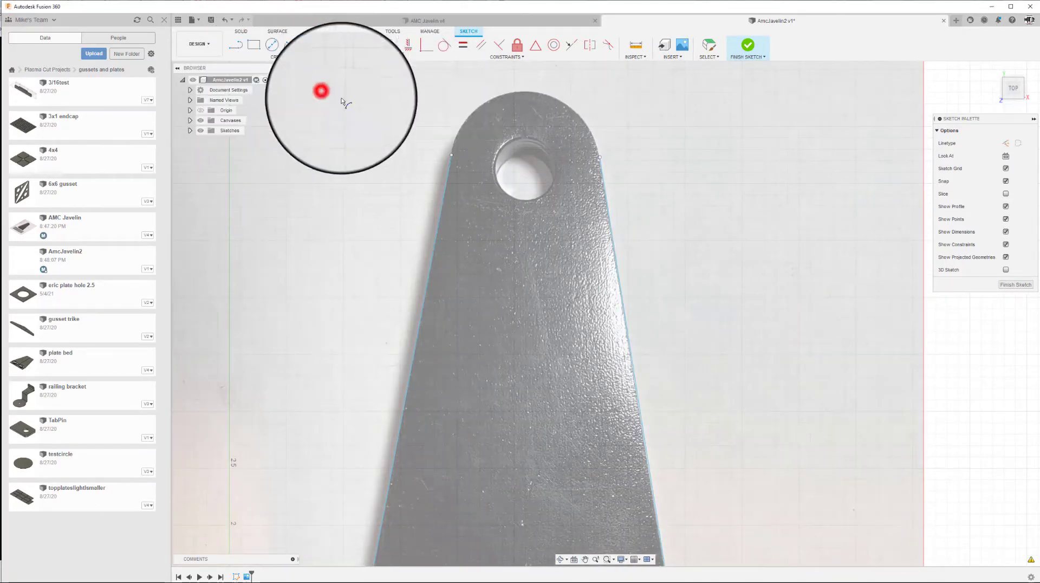
{"action": "left_click", "coordinate": [450, 154]}
{"action": "left_click", "coordinate": [599, 157]}
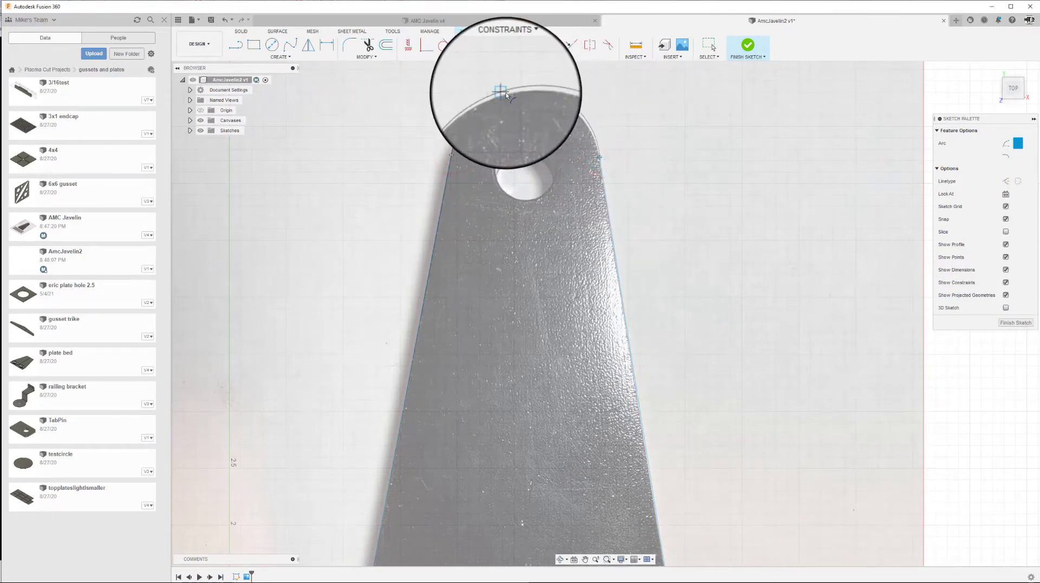
{"action": "scroll", "coordinate": [507, 96], "scroll_direction": "up", "scroll_amount": 1}
{"action": "left_click", "coordinate": [507, 97]}
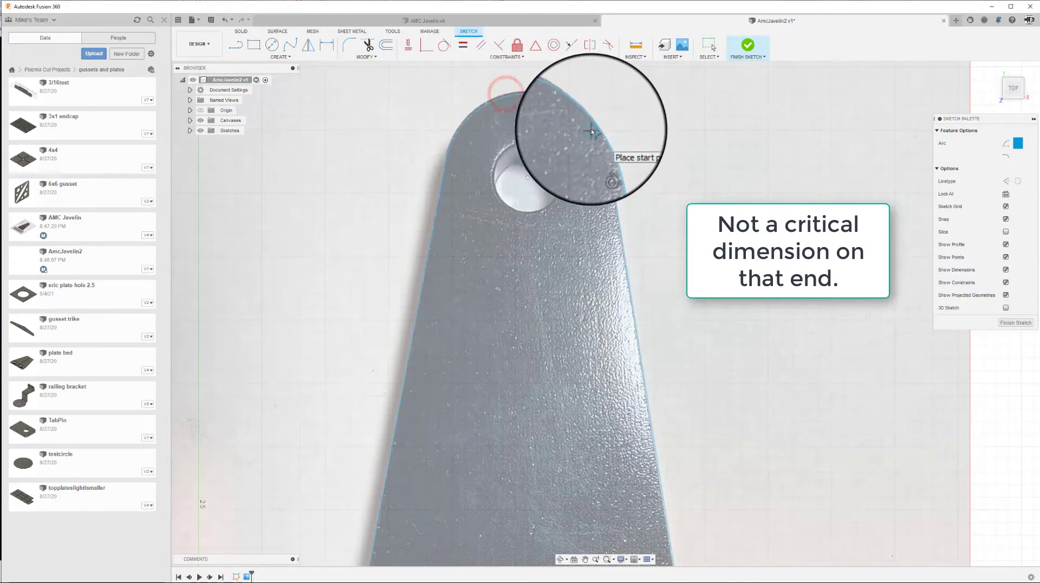
{"action": "key", "text": "Escape"}
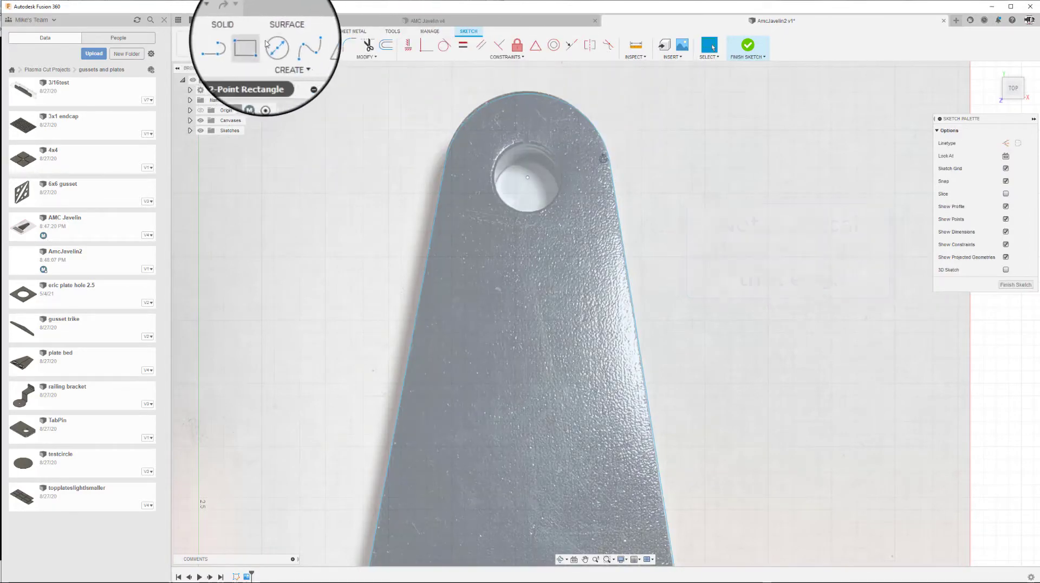
Draw a three-point circle of about 0.55 in diameter around the rim of the bracket's hole.
{"action": "left_click", "coordinate": [280, 56]}
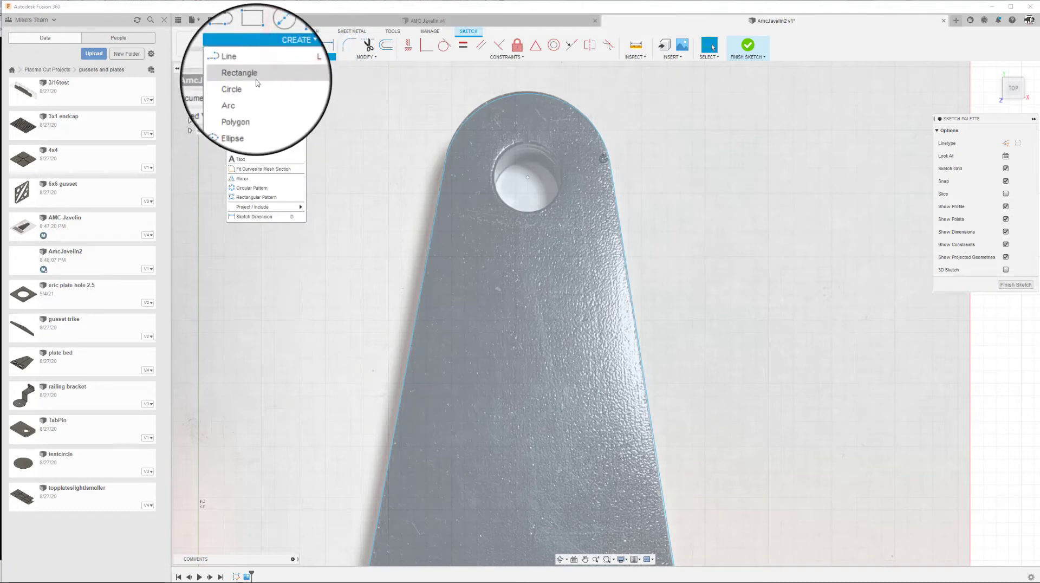
{"action": "mouse_move", "coordinate": [254, 85]}
{"action": "left_click", "coordinate": [336, 94]}
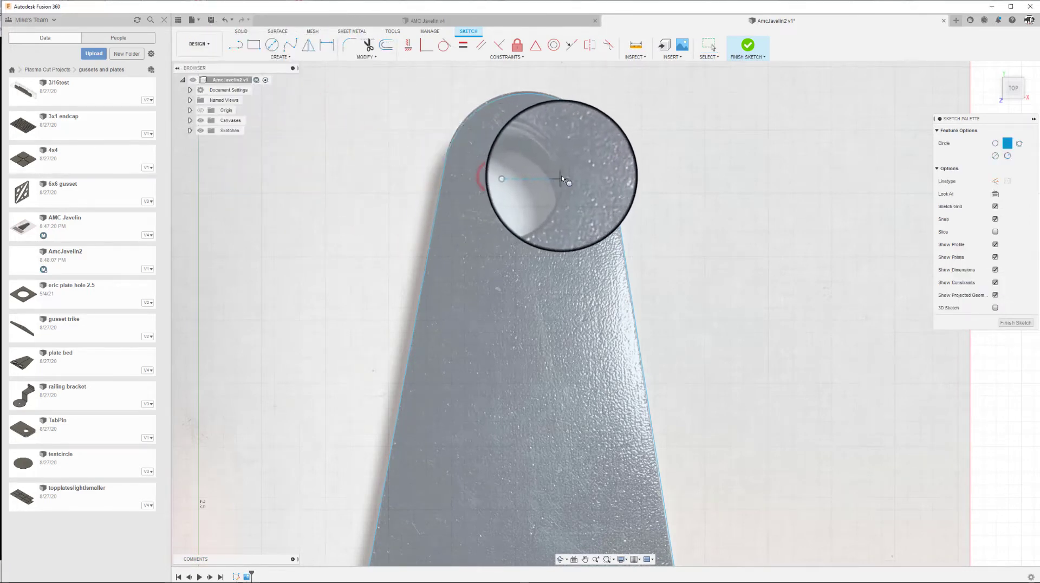
{"action": "left_click", "coordinate": [564, 175]}
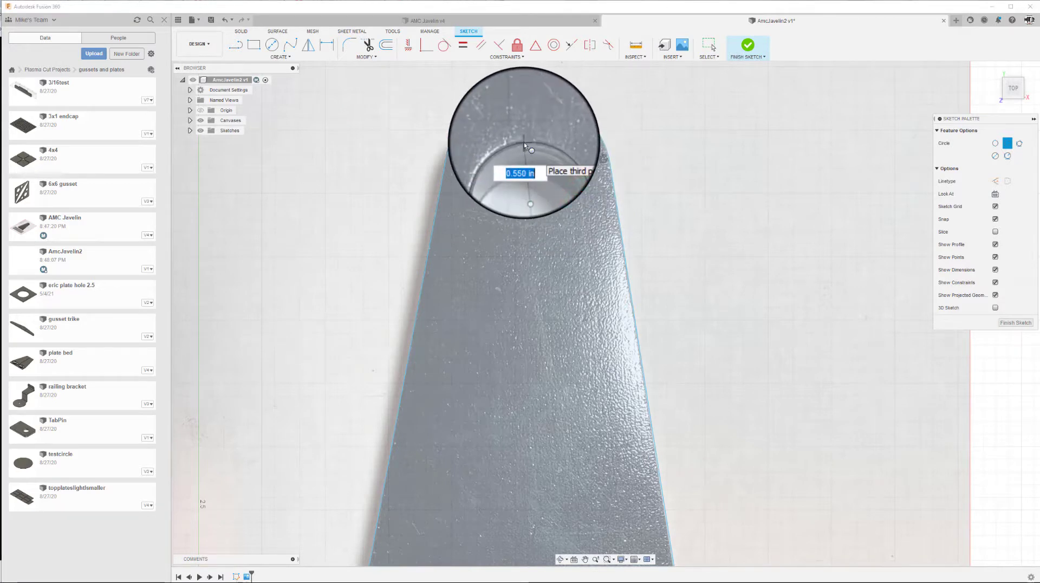
{"action": "left_click", "coordinate": [525, 142]}
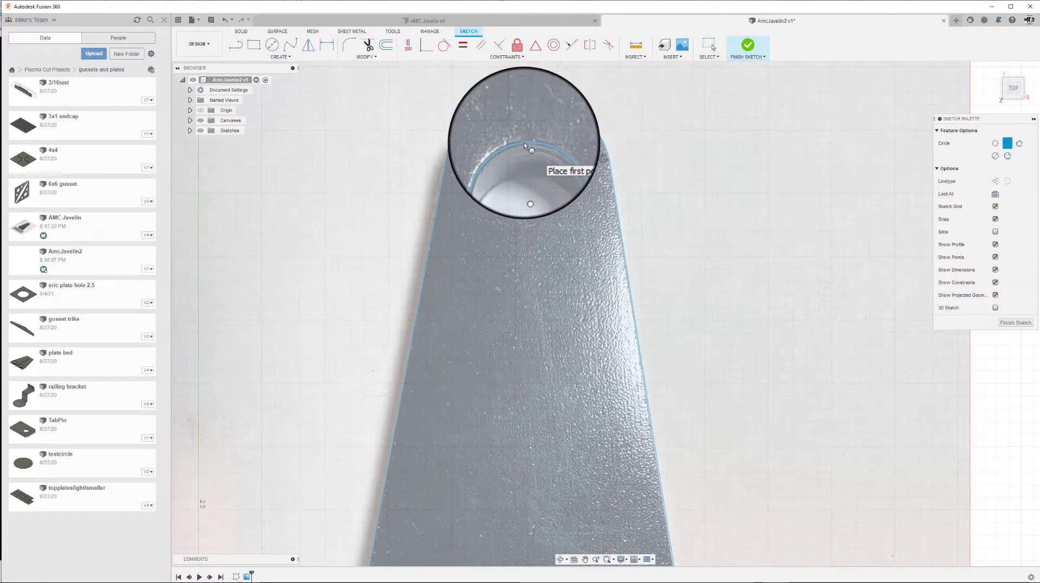
Try to fillet both bottom corners of the outline with a 0.8 in radius.
{"action": "middle_click_drag", "start_coordinate": [524, 142], "coordinate": [486, 122]}
{"action": "scroll", "coordinate": [569, 357], "scroll_direction": "down", "scroll_amount": 5}
{"action": "scroll", "coordinate": [551, 441], "scroll_direction": "up", "scroll_amount": 3}
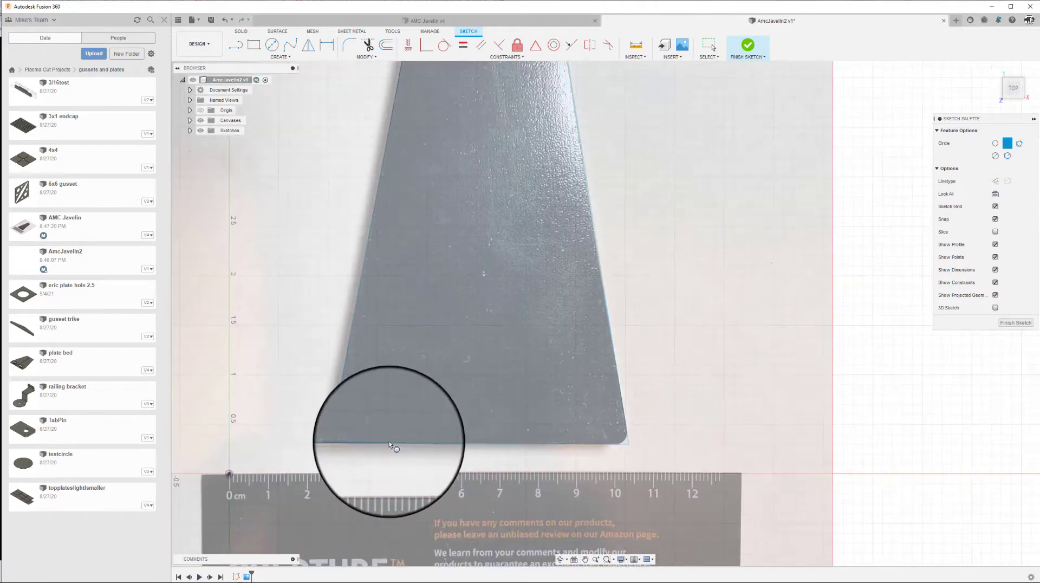
{"action": "left_click", "coordinate": [349, 45]}
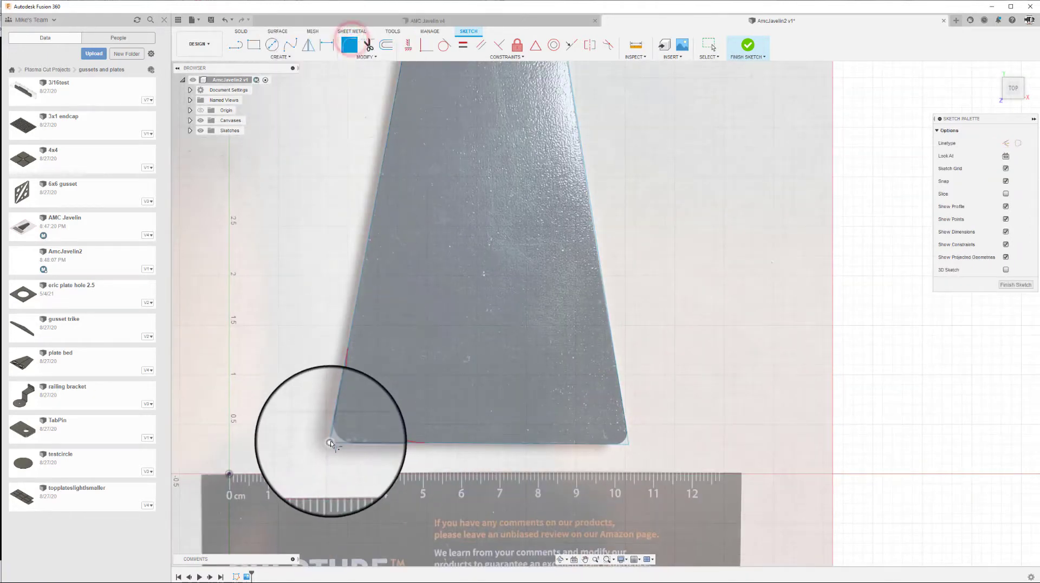
{"action": "left_click", "coordinate": [622, 445]}
{"action": "key", "text": "Return"}
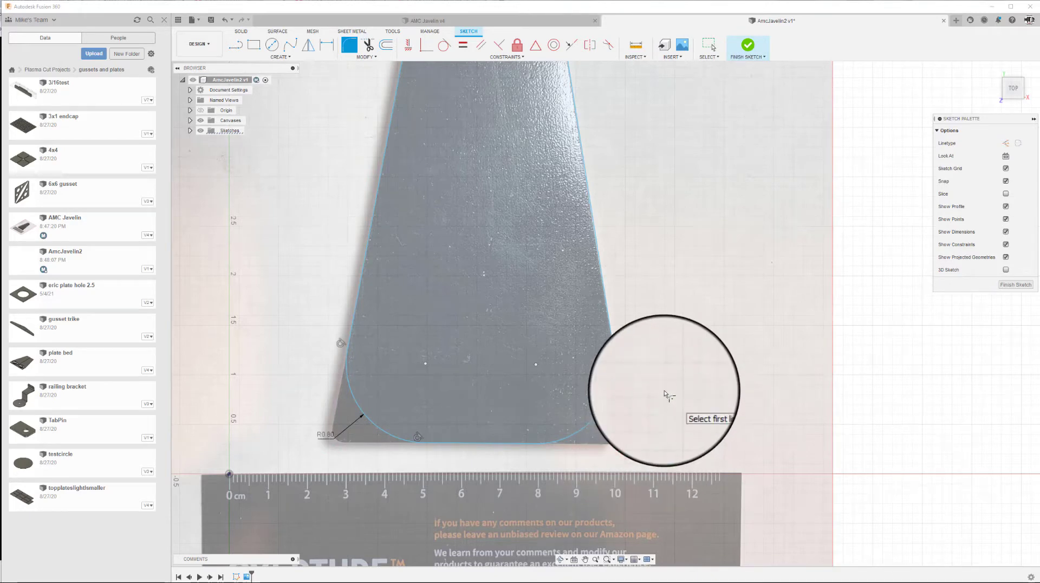
Replace the oversized fillets at both bottom corners with fillets of 0.125 in radius.
{"action": "key", "text": "ctrl+z"}
{"action": "key", "text": "Escape"}
{"action": "scroll", "coordinate": [432, 285], "scroll_direction": "down", "scroll_amount": 6}
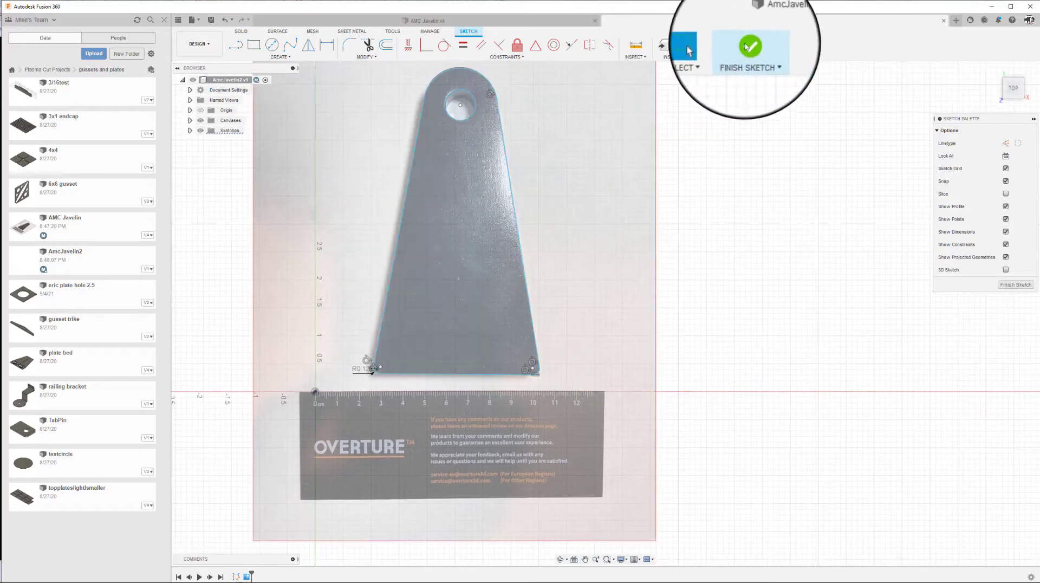
Finish the sketch and extrude the bracket profile, excluding the hole, 0.375 in as a new body.
{"action": "left_click", "coordinate": [747, 46]}
{"action": "left_click", "coordinate": [257, 45]}
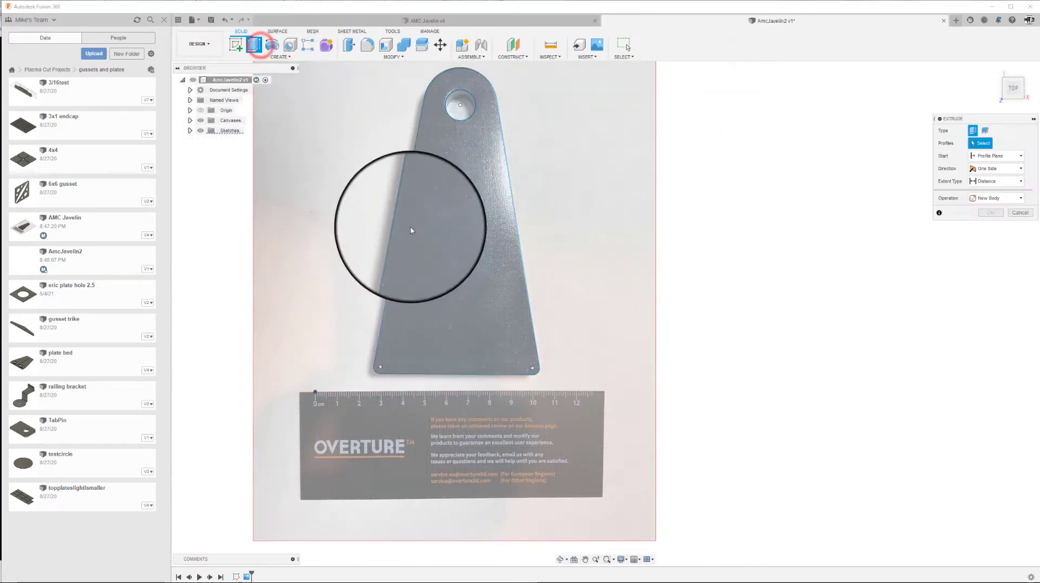
{"action": "left_click", "coordinate": [443, 244]}
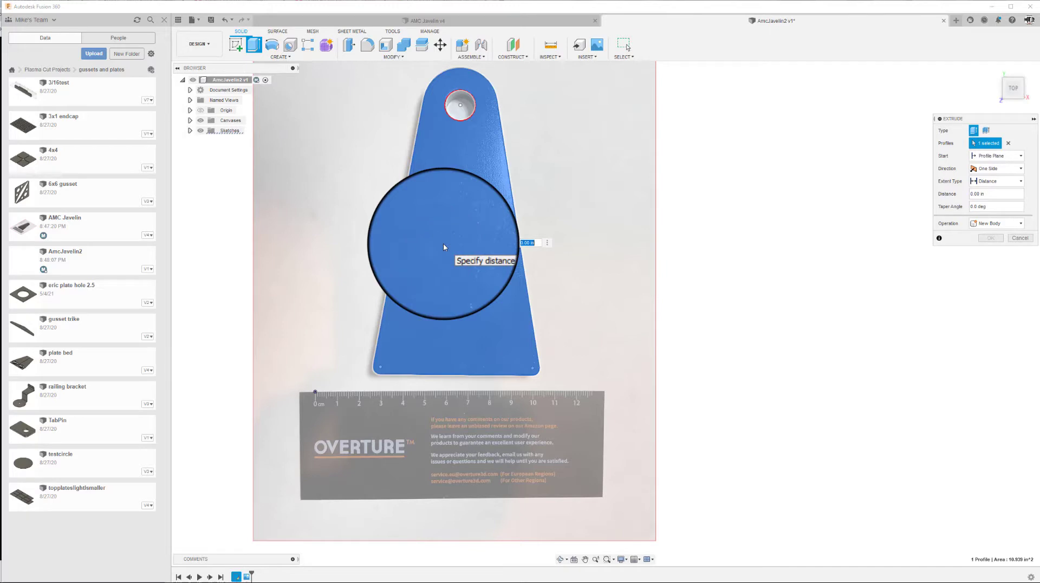
{"action": "type", "text": ".375"}
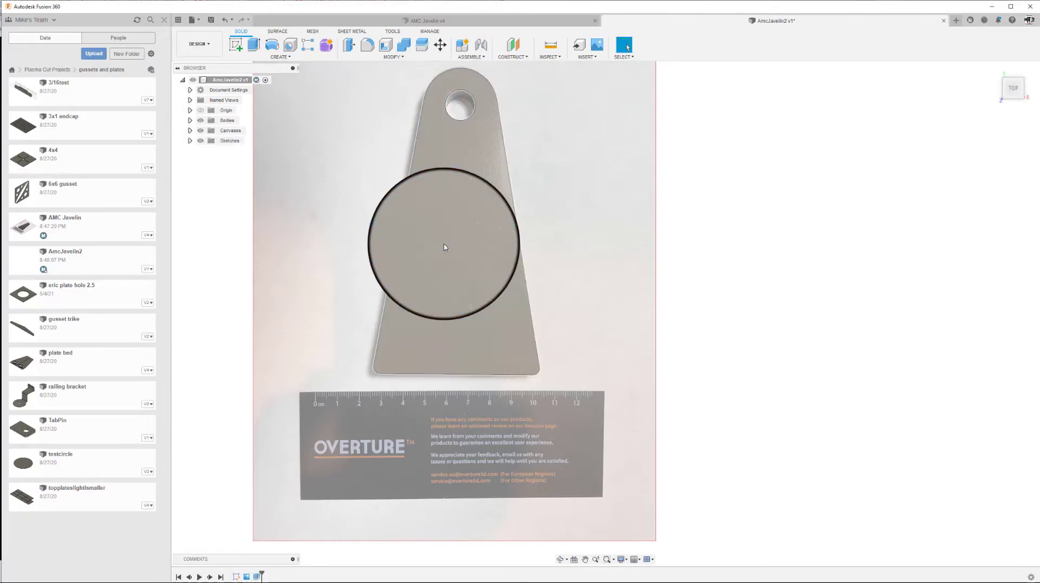
{"action": "mouse_move", "coordinate": [443, 243]}
{"action": "middle_mouse_down", "text": "shift"}
{"action": "mouse_move", "coordinate": [525, 228]}
{"action": "mouse_move", "coordinate": [458, 220]}
{"action": "mouse_move", "coordinate": [464, 204]}
{"action": "mouse_move", "coordinate": [513, 250]}
{"action": "mouse_move", "coordinate": [534, 239]}
{"action": "middle_mouse_up", "text": "shift"}
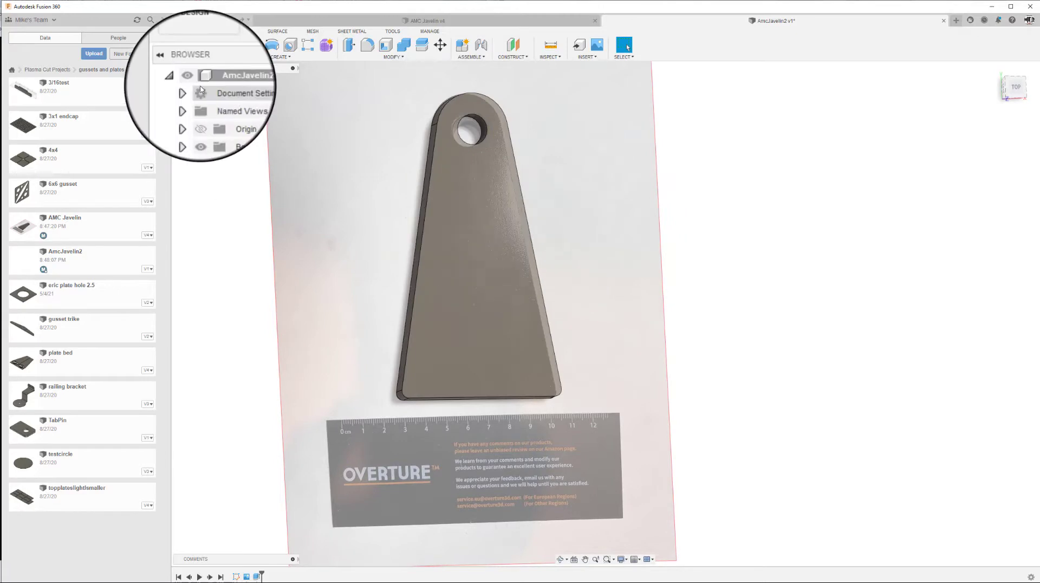
Switch to the Manufacture workspace and start a cutting setup with its origin at the stock box's lower-left corner.
{"action": "left_click", "coordinate": [199, 44]}
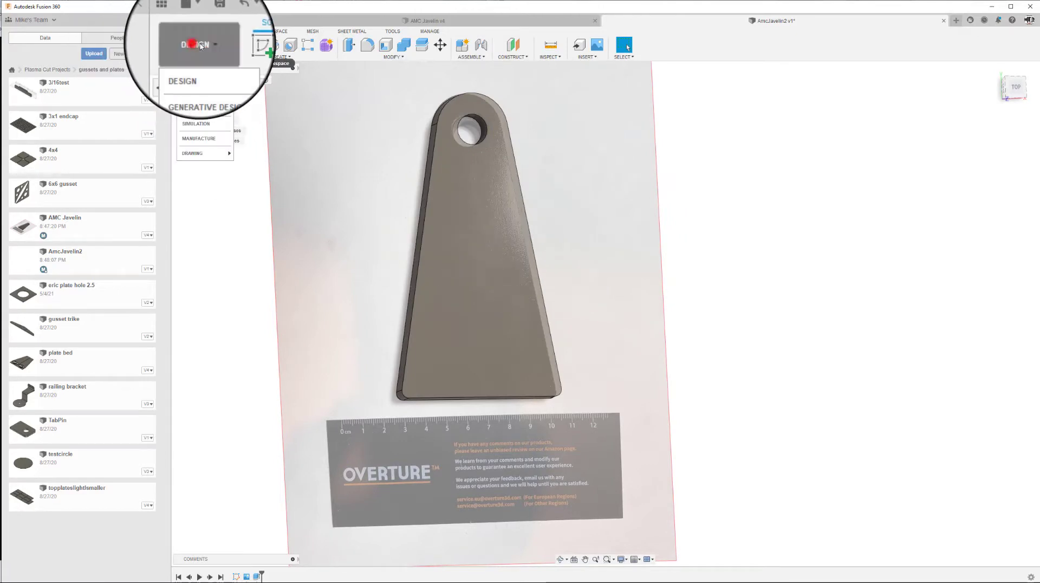
{"action": "left_click", "coordinate": [199, 138]}
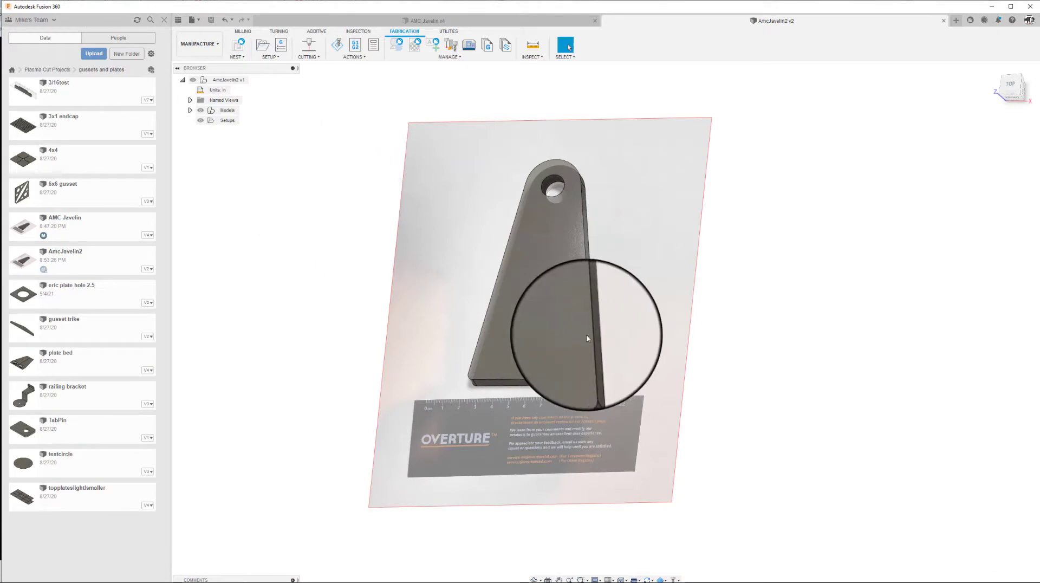
{"action": "left_click", "coordinate": [262, 46]}
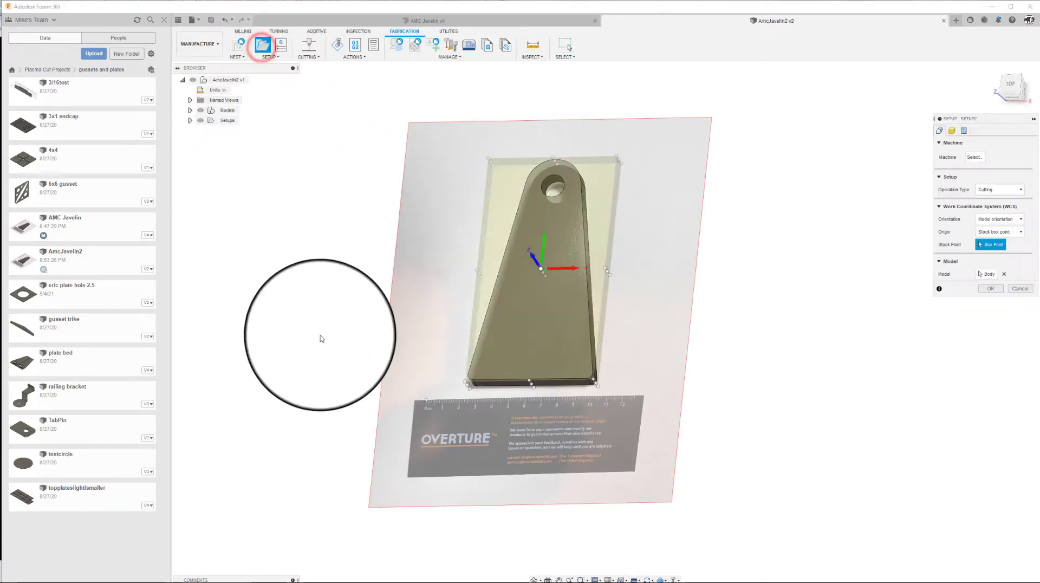
{"action": "left_click", "coordinate": [465, 382]}
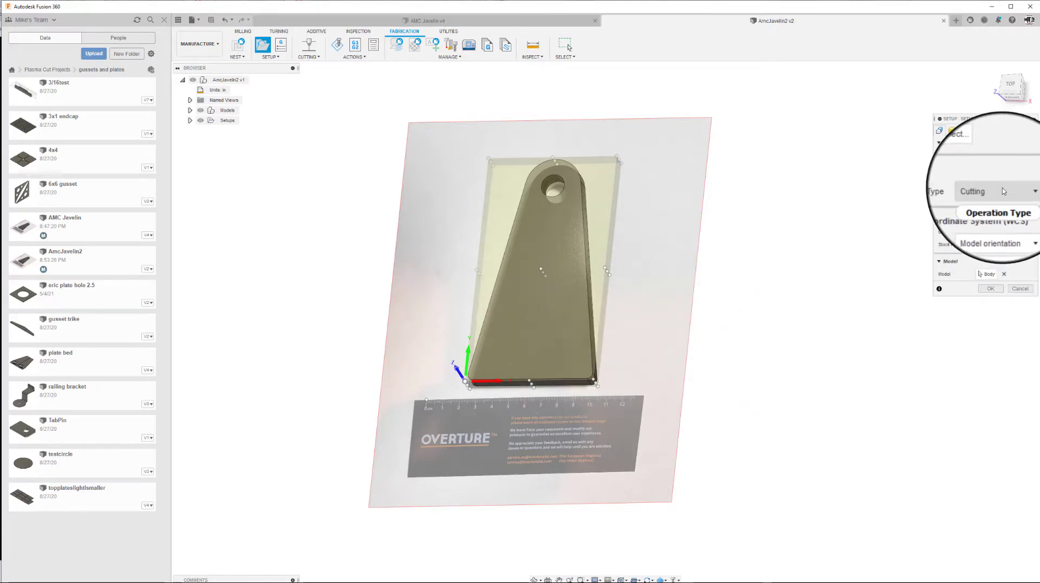
{"action": "middle_click_drag", "start_coordinate": [838, 211], "coordinate": [896, 200]}
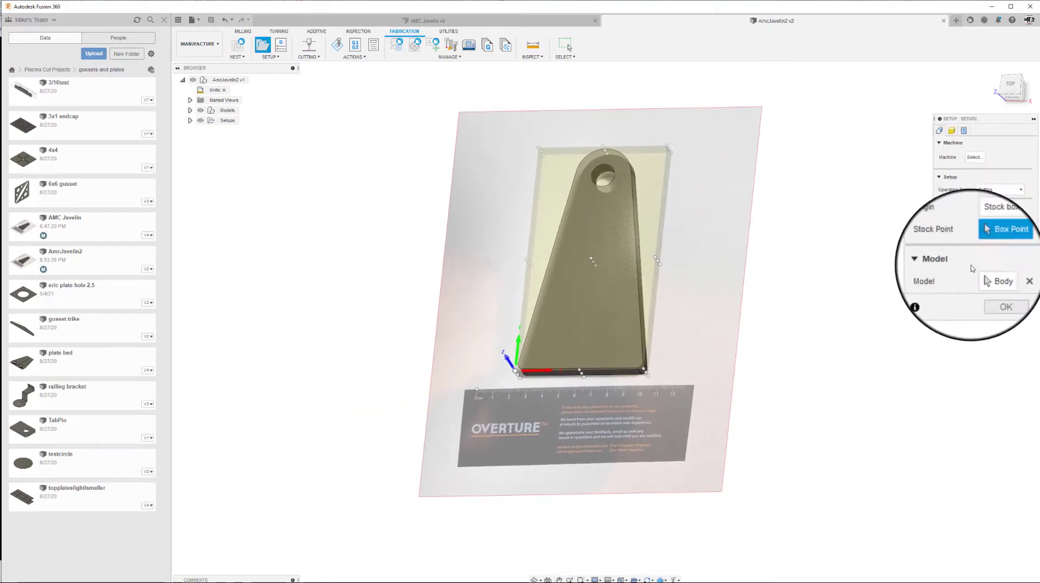
{"action": "left_click", "coordinate": [952, 129]}
{"action": "left_click", "coordinate": [939, 129]}
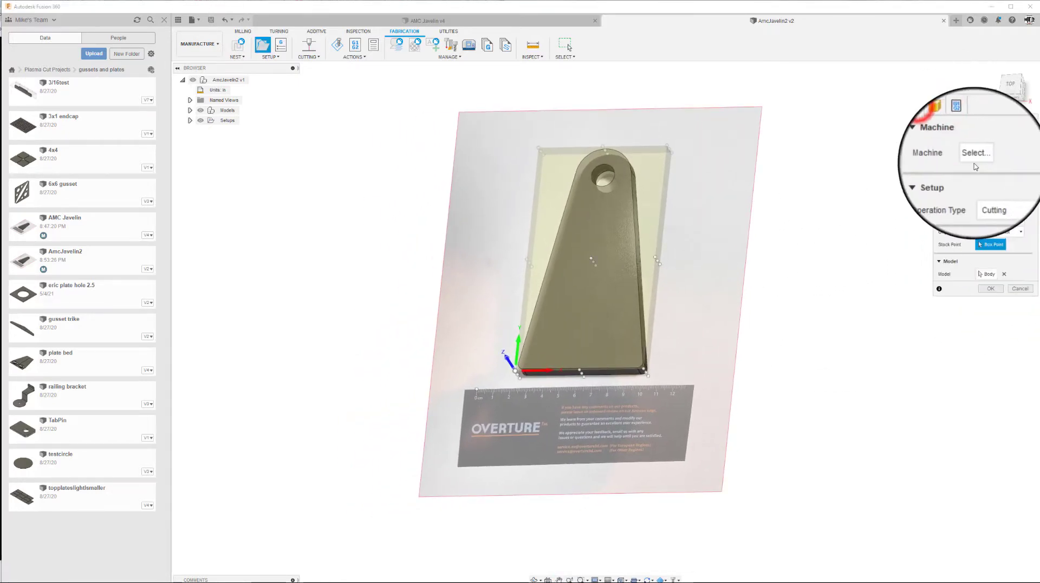
{"action": "left_click", "coordinate": [975, 159]}
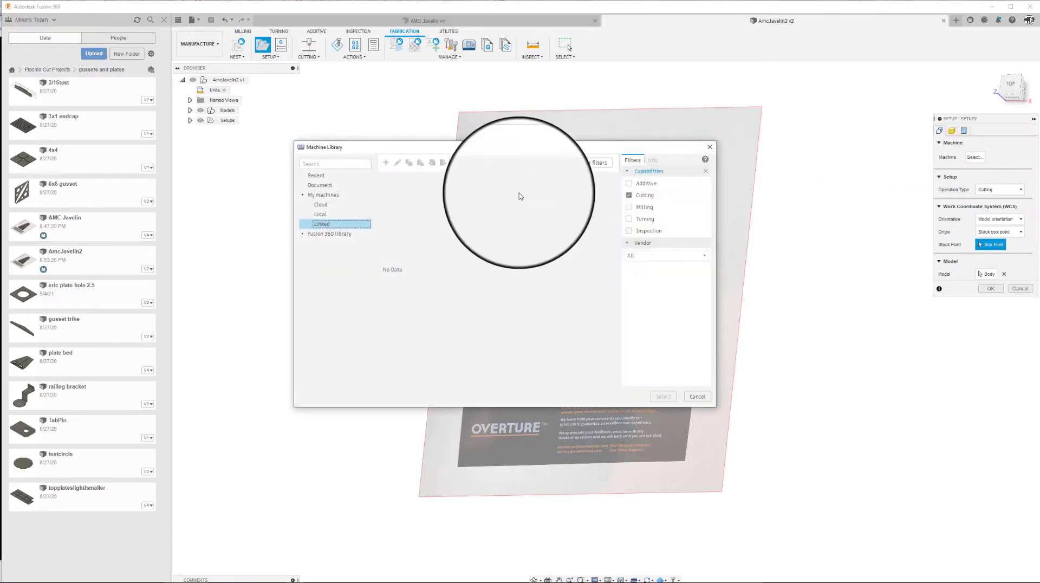
{"action": "left_click", "coordinate": [700, 401]}
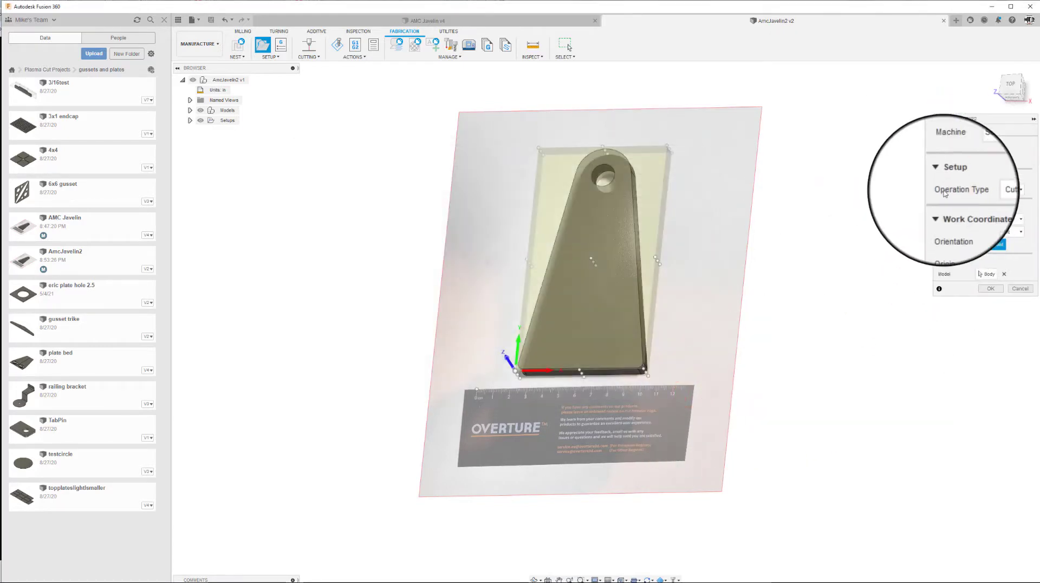
Set the setup's stock mode to no additional stock and finish the setup.
{"action": "left_click", "coordinate": [952, 131]}
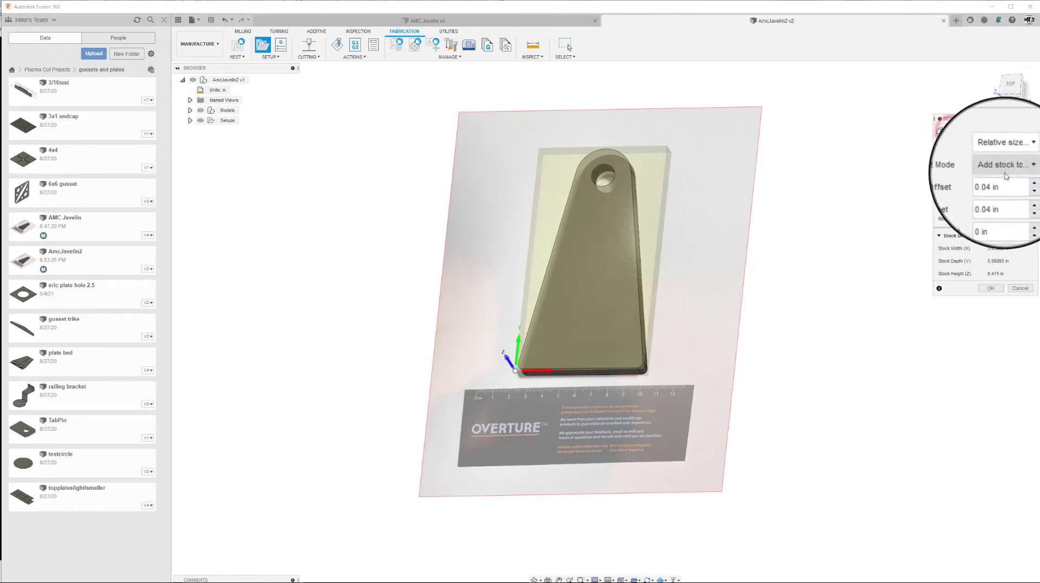
{"action": "left_click", "coordinate": [1002, 156]}
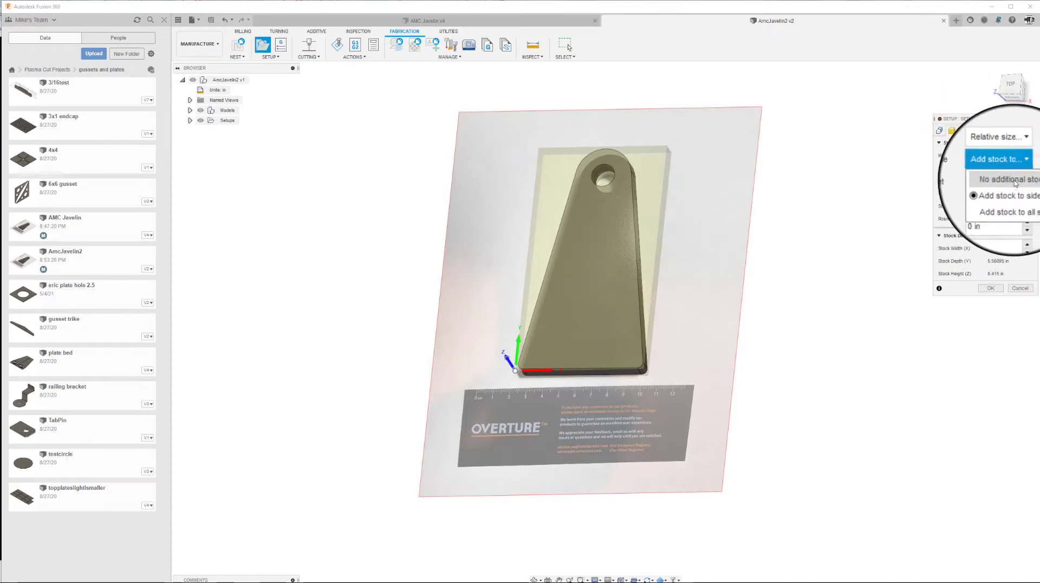
{"action": "left_click", "coordinate": [1015, 182]}
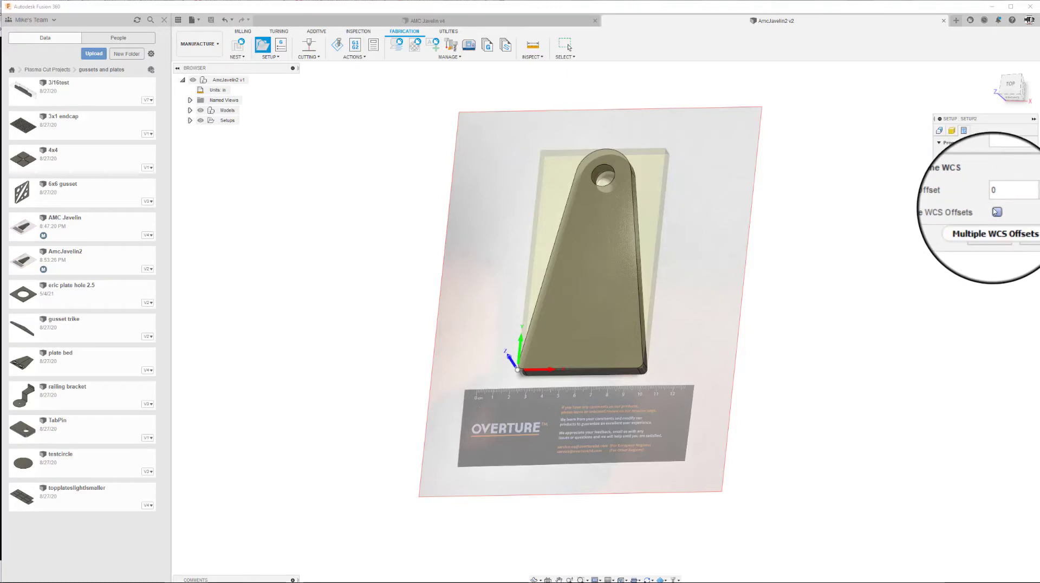
{"action": "left_click", "coordinate": [995, 212]}
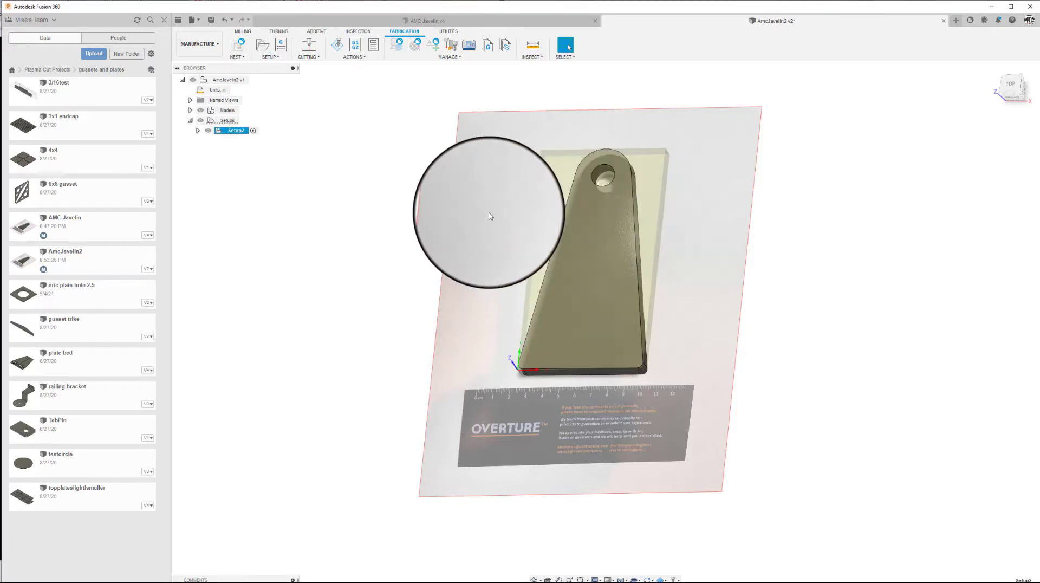
{"action": "scroll", "coordinate": [610, 319], "scroll_direction": "up", "scroll_amount": 2}
{"action": "scroll", "coordinate": [609, 319], "scroll_direction": "down", "scroll_amount": 2}
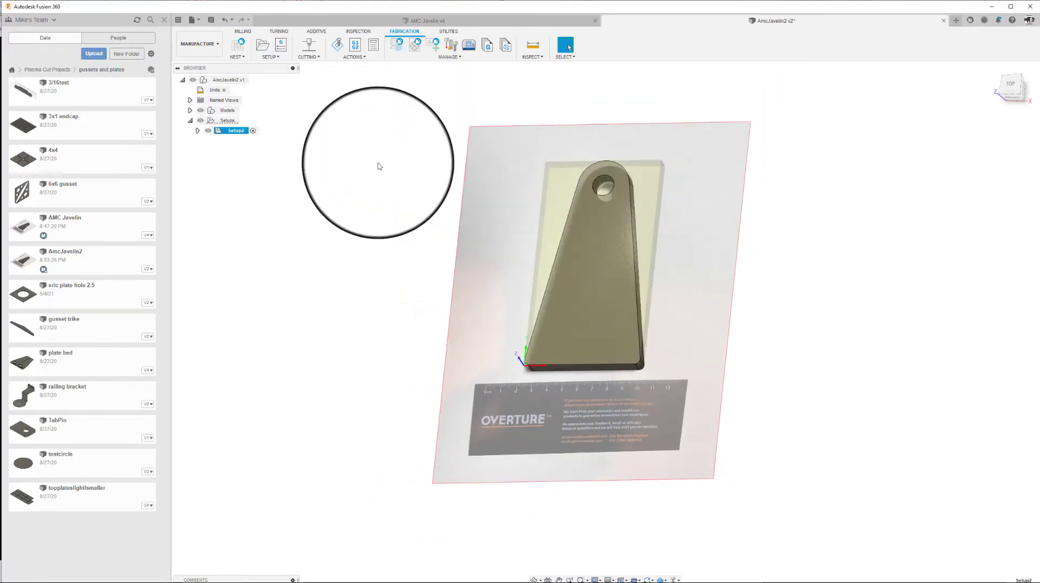
Start a 2D Profile cutting operation and assign tool 1, the plasma cutter, from the cloud tool library after checking its details.
{"action": "left_click", "coordinate": [309, 46]}
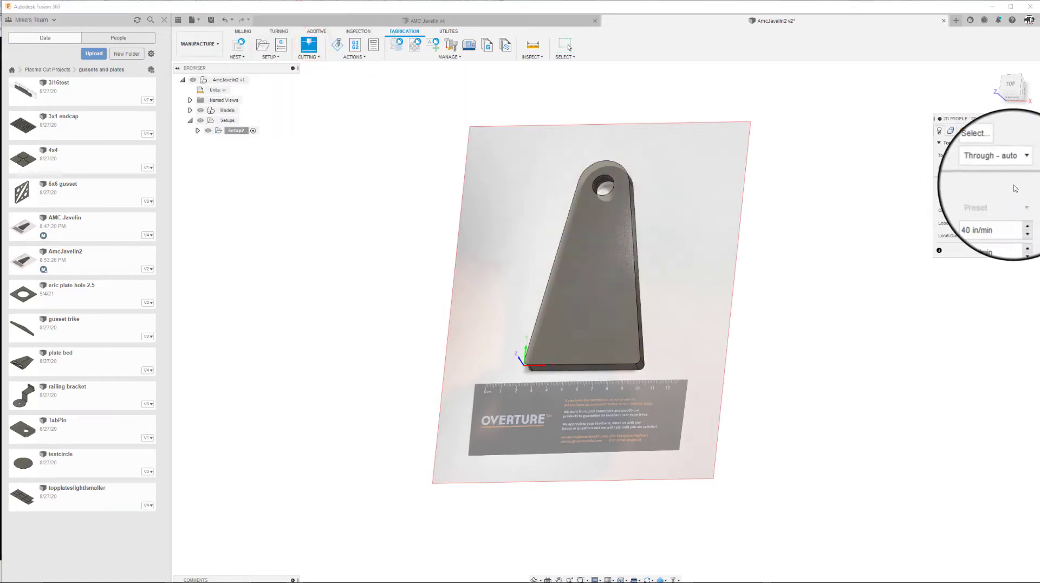
{"action": "left_click", "coordinate": [988, 157]}
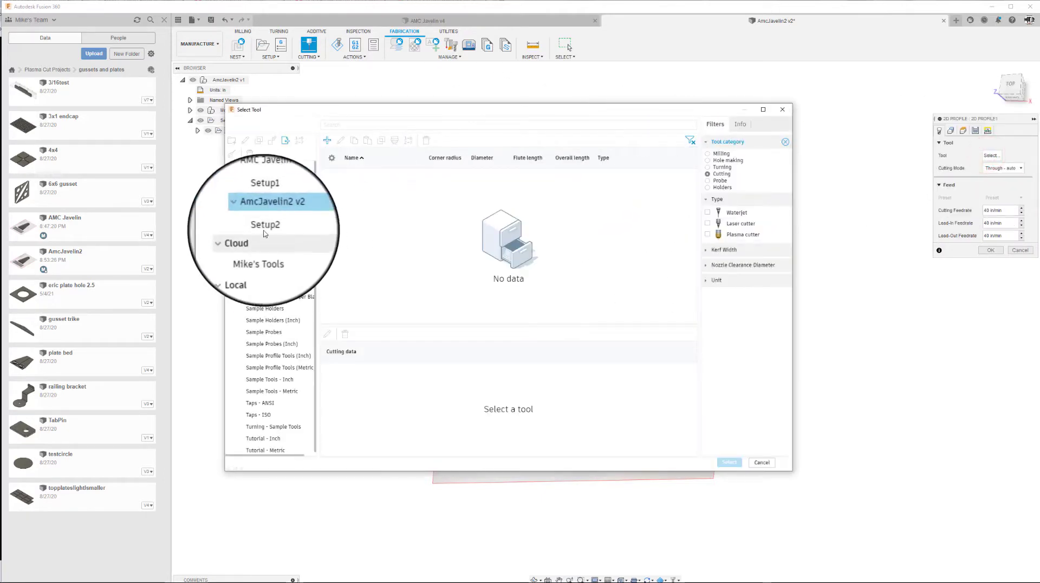
{"action": "left_click", "coordinate": [260, 249]}
{"action": "left_click", "coordinate": [368, 186]}
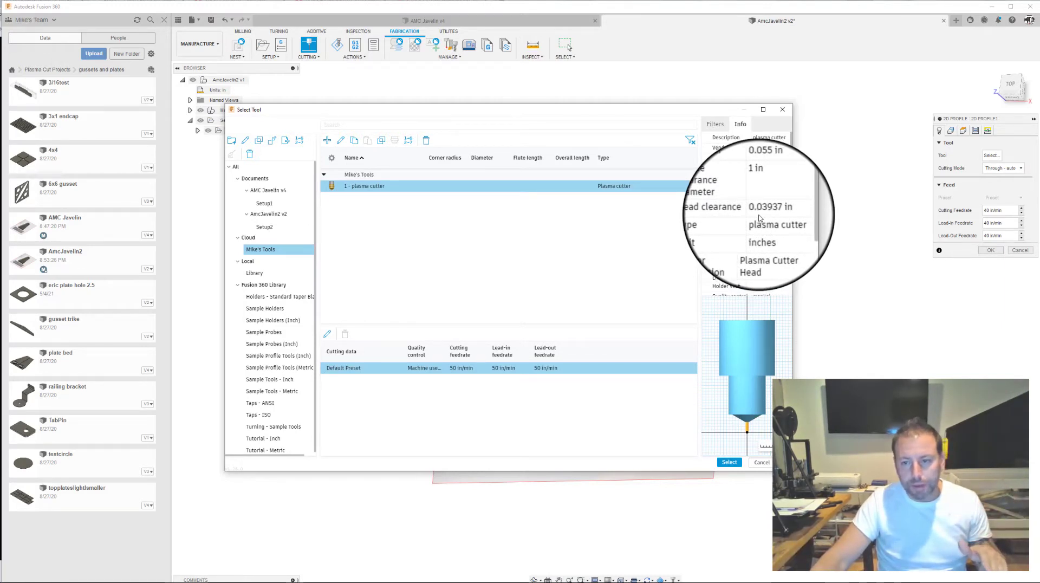
{"action": "scroll", "coordinate": [759, 218], "scroll_direction": "down", "scroll_amount": 5}
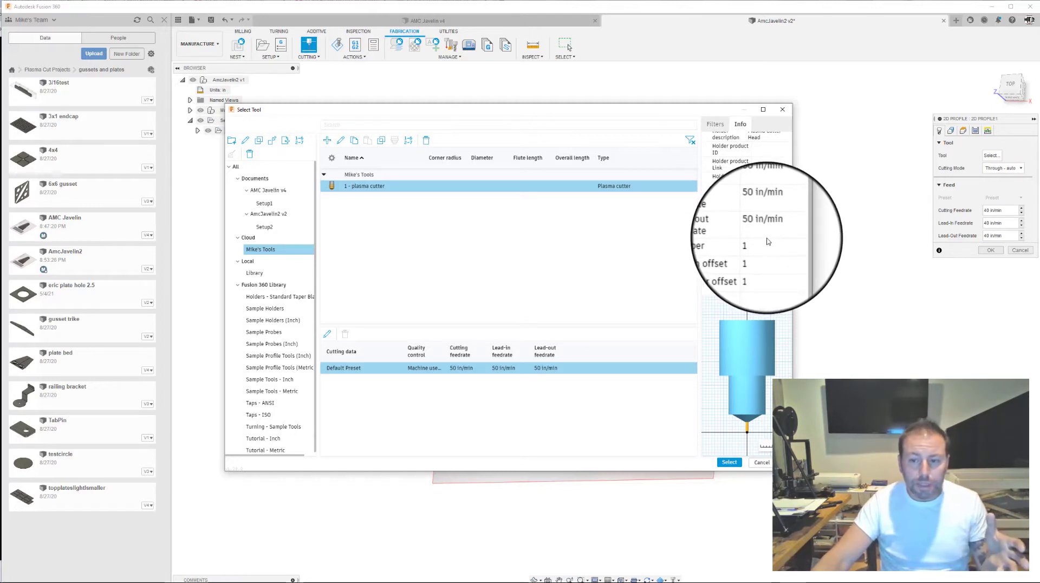
{"action": "scroll", "coordinate": [767, 241], "scroll_direction": "up", "scroll_amount": 5}
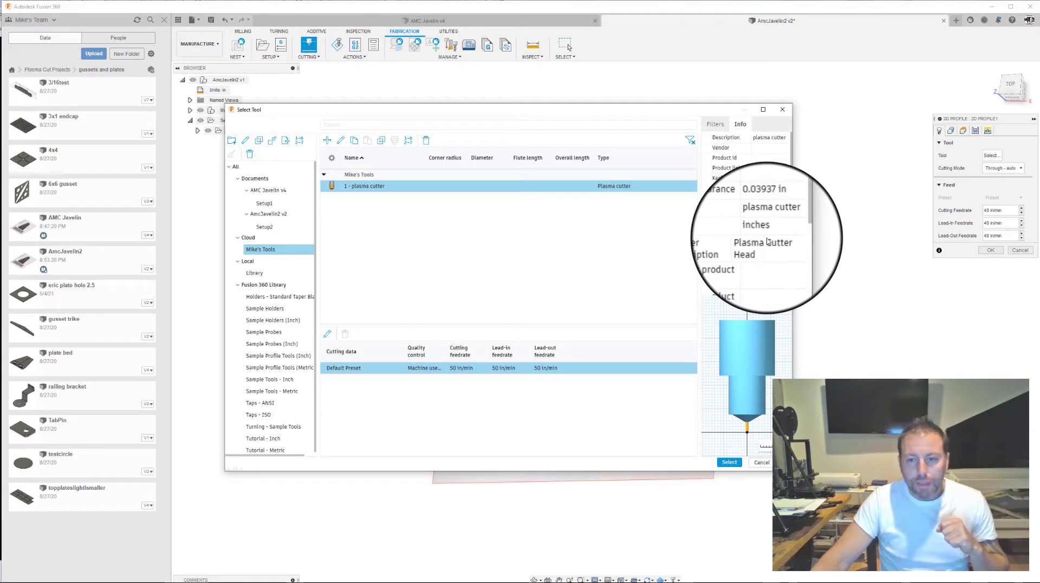
{"action": "scroll", "coordinate": [767, 241], "scroll_direction": "down", "scroll_amount": 3}
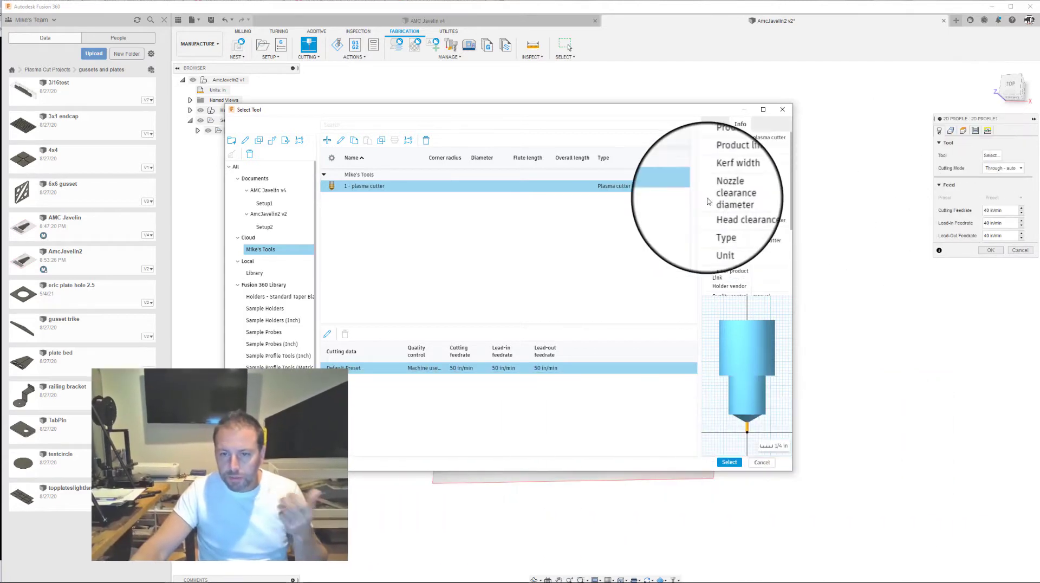
{"action": "left_click", "coordinate": [378, 186]}
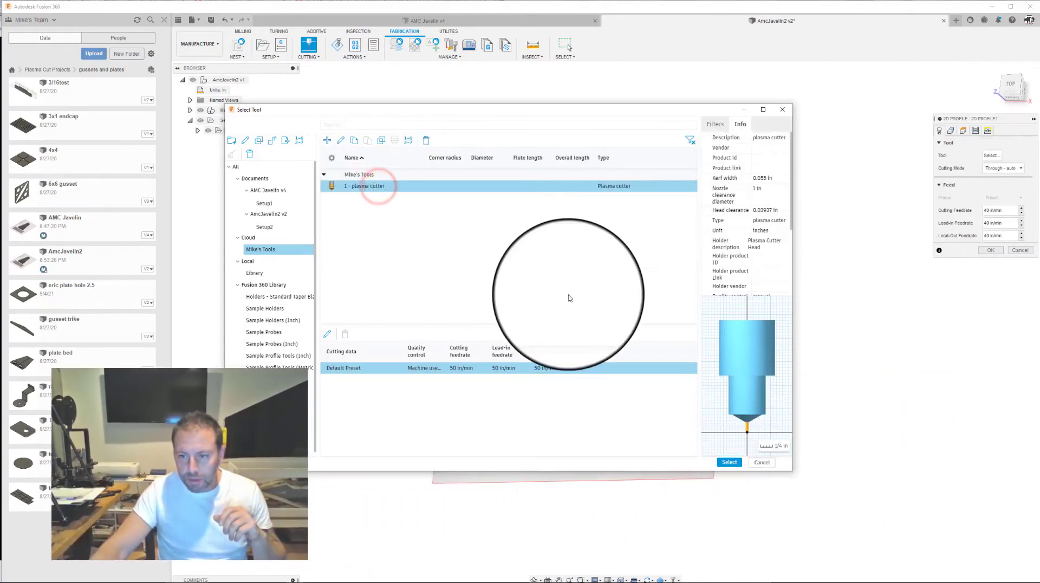
{"action": "left_click", "coordinate": [729, 462]}
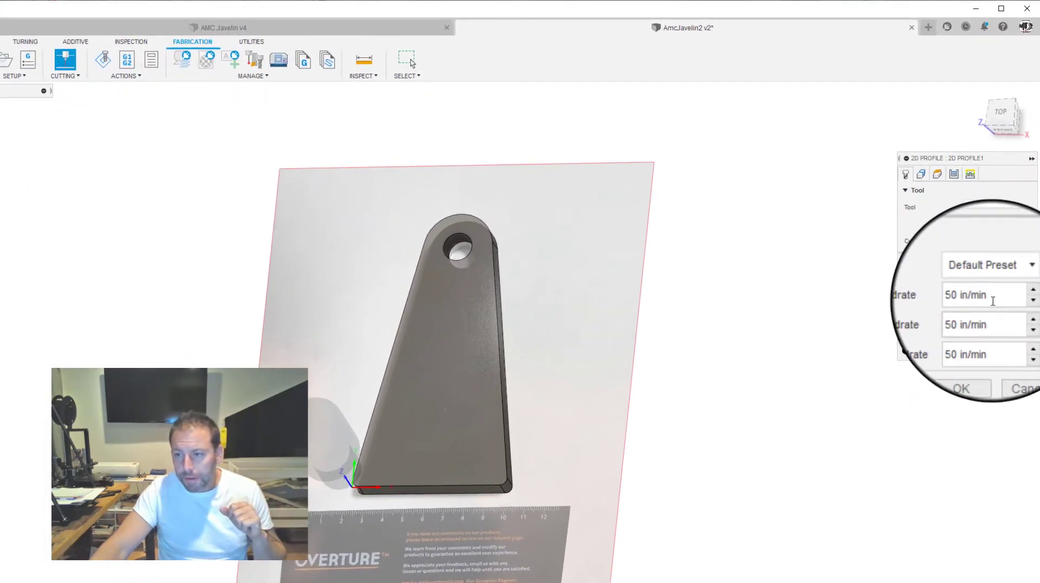
Set the cutting feedrate to 30 in/min and the lead-in feedrate to 15 in/min.
{"action": "left_click", "coordinate": [1005, 224]}
{"action": "double_click", "coordinate": [994, 299]}
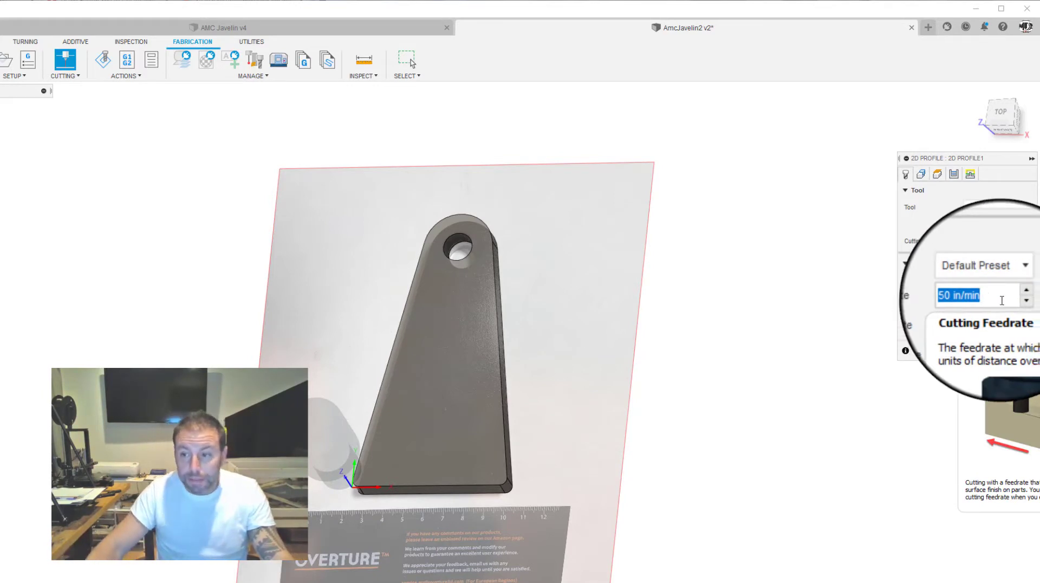
{"action": "left_click", "coordinate": [818, 374]}
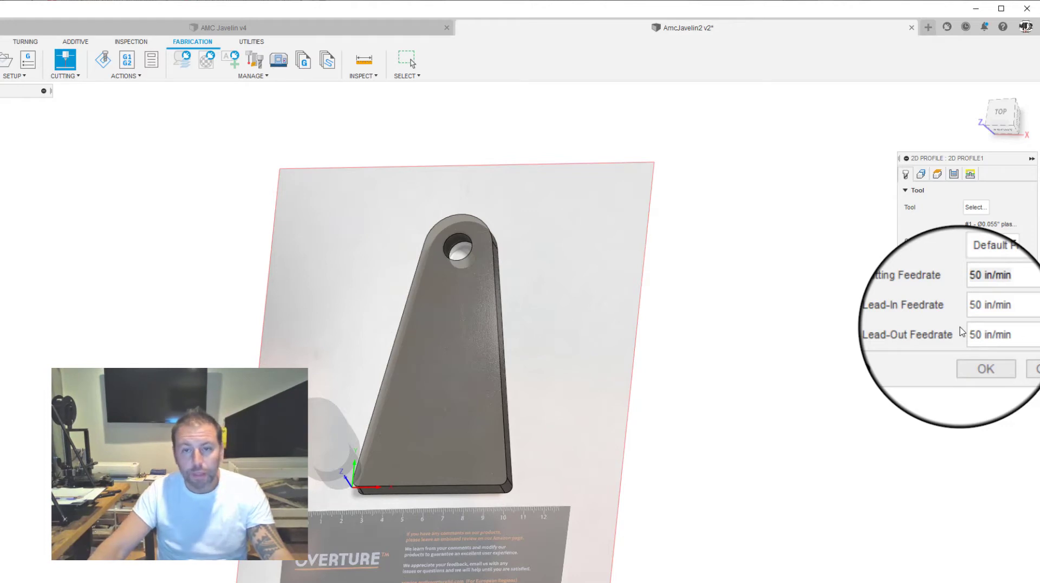
{"action": "left_click", "coordinate": [989, 297]}
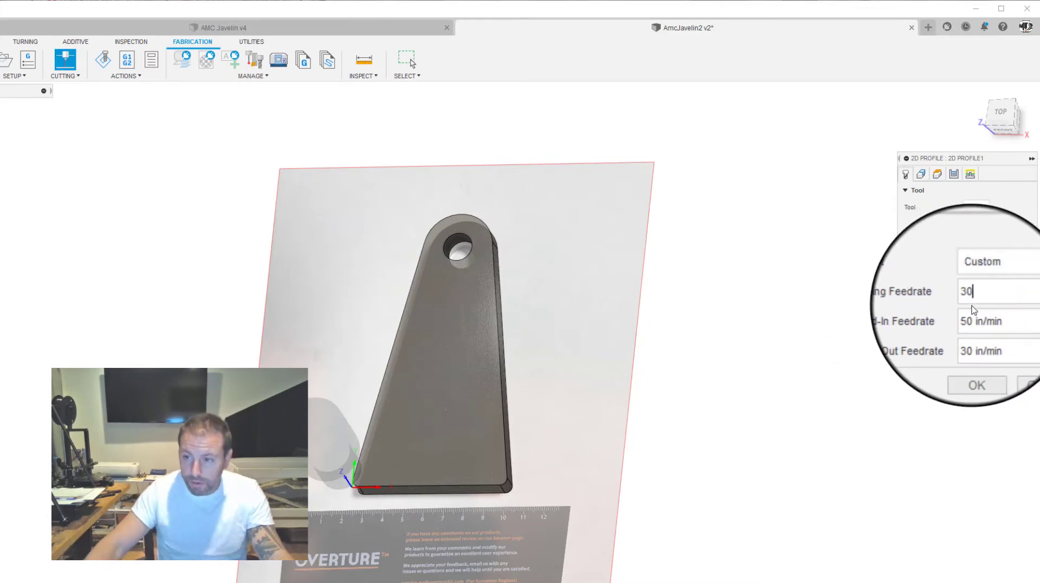
{"action": "left_click", "coordinate": [986, 314]}
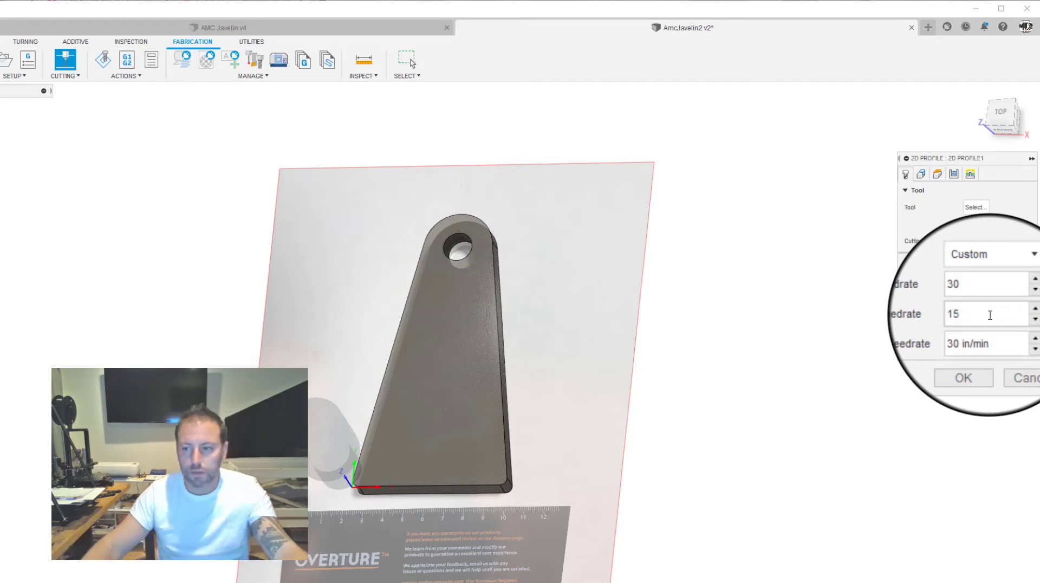
{"action": "type", "text": "15"}
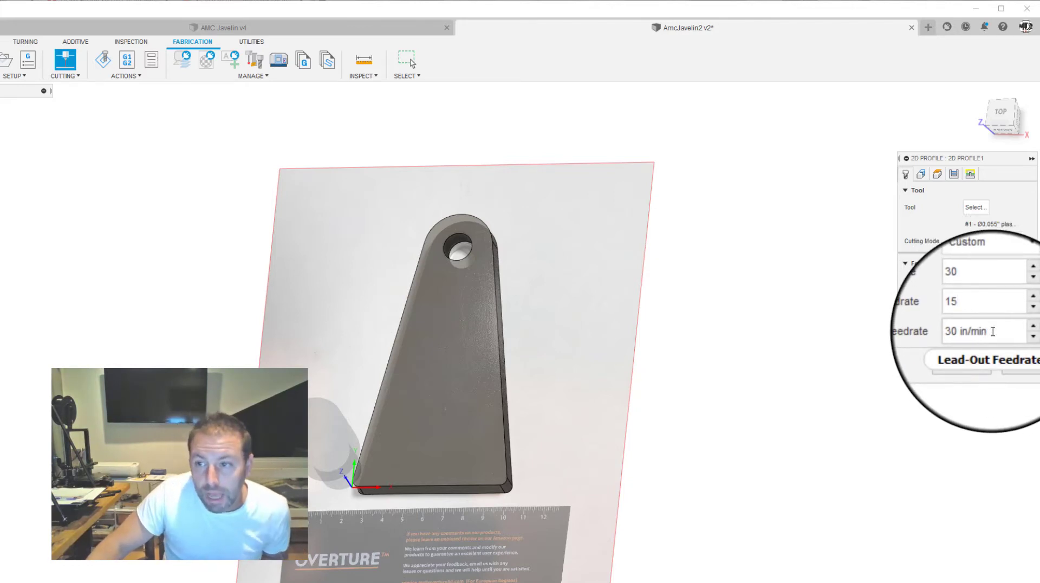
Choose the bracket's top face as the contour selection, covering all loops including the hole.
{"action": "left_click", "coordinate": [921, 174]}
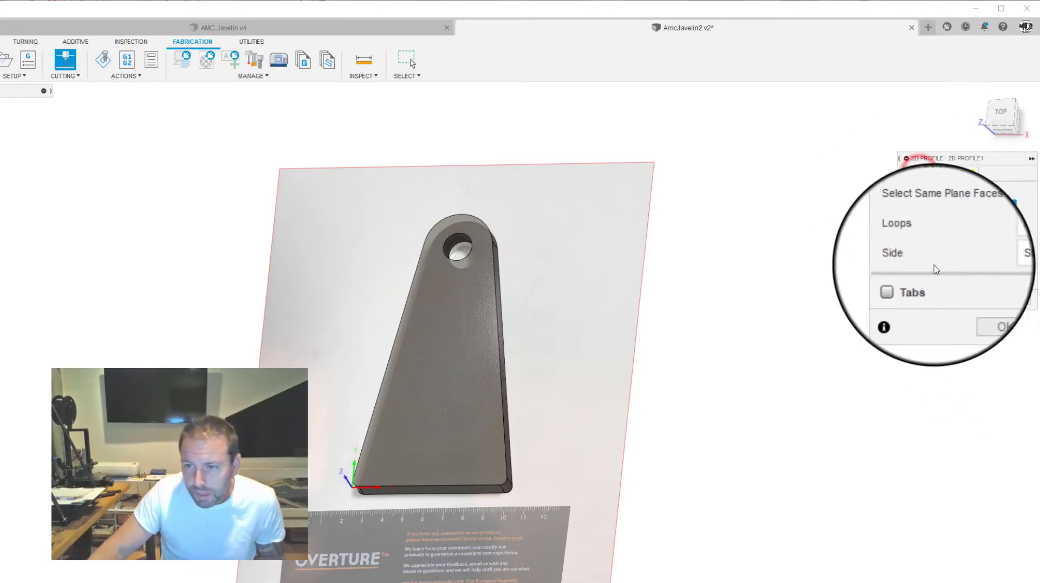
{"action": "left_click", "coordinate": [470, 334]}
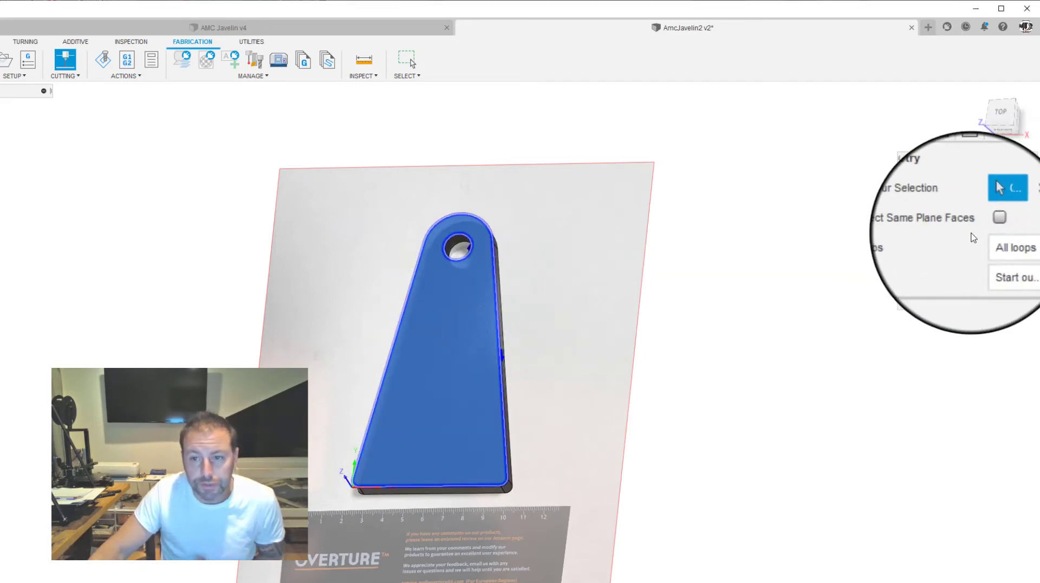
{"action": "left_click", "coordinate": [464, 260]}
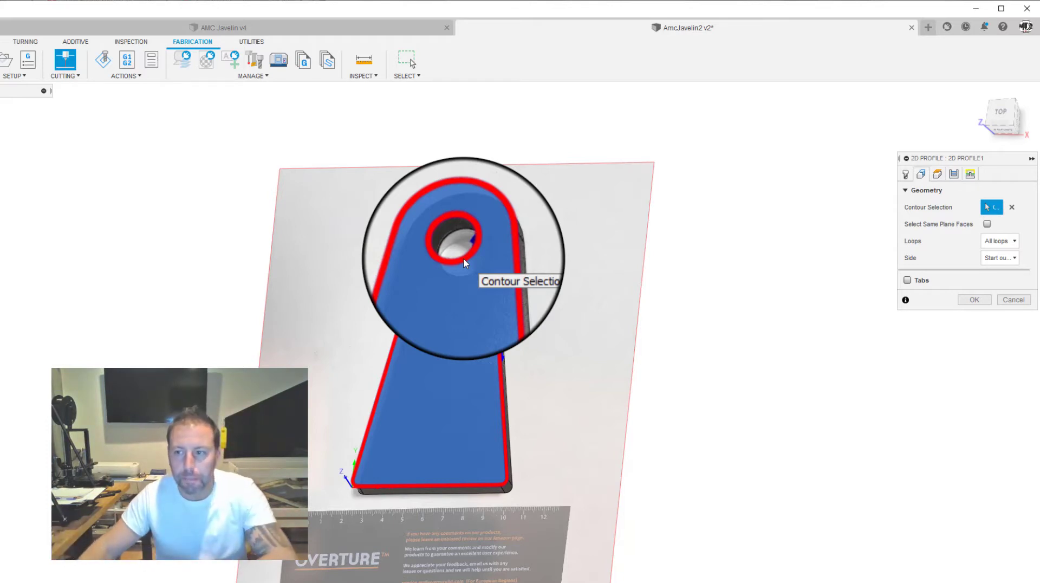
{"action": "left_click", "coordinate": [1014, 249]}
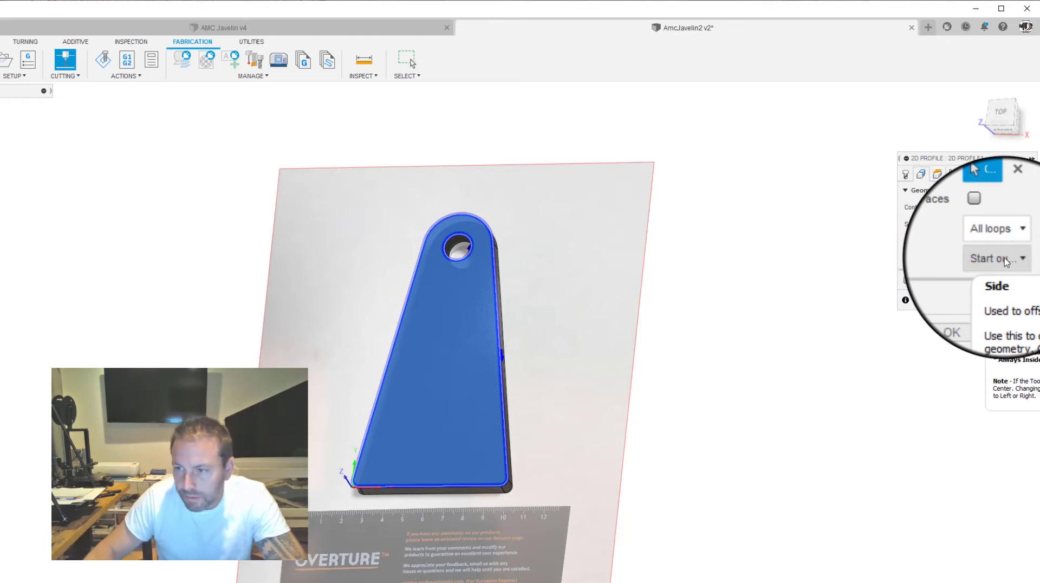
Check the operation's heights, set the passes tolerance to .01 and enable Smoothing.
{"action": "left_click", "coordinate": [937, 174]}
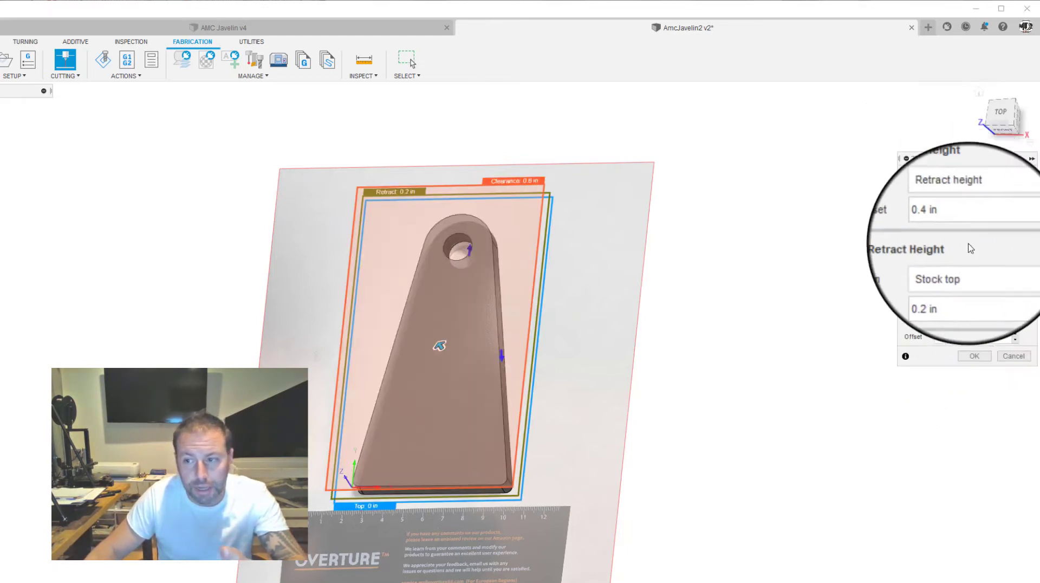
{"action": "left_click", "coordinate": [954, 174]}
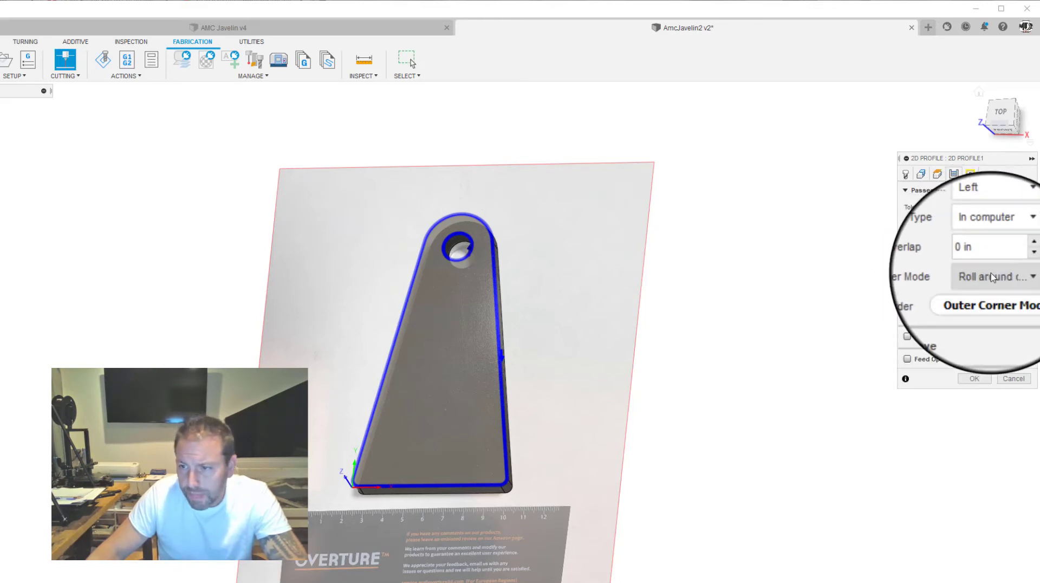
{"action": "left_click", "coordinate": [907, 337]}
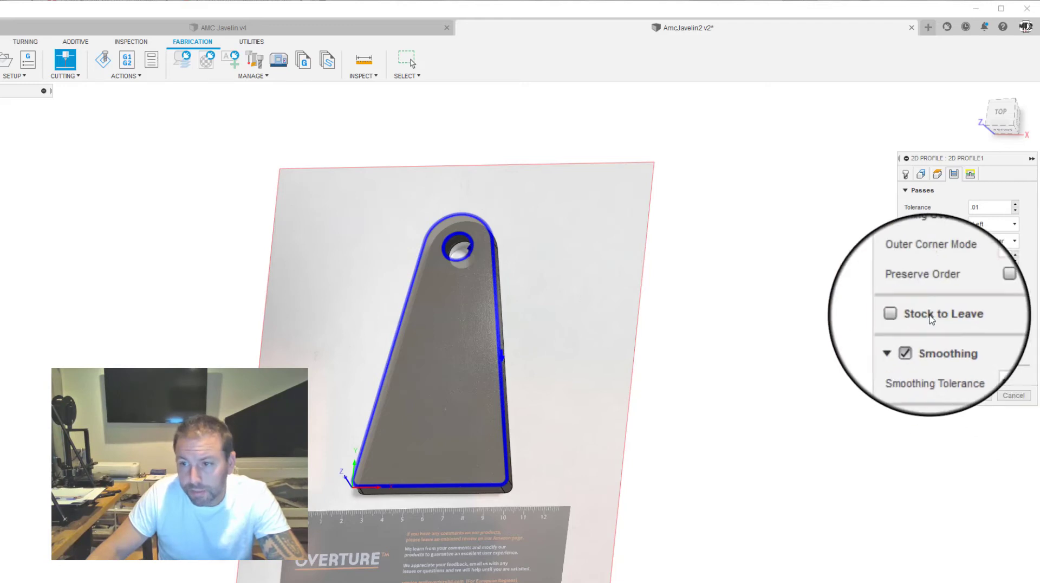
Set the lead-in radius to .2 in and the lead-in distance to 0, and generate the 2D Profile toolpath.
{"action": "left_click", "coordinate": [970, 173]}
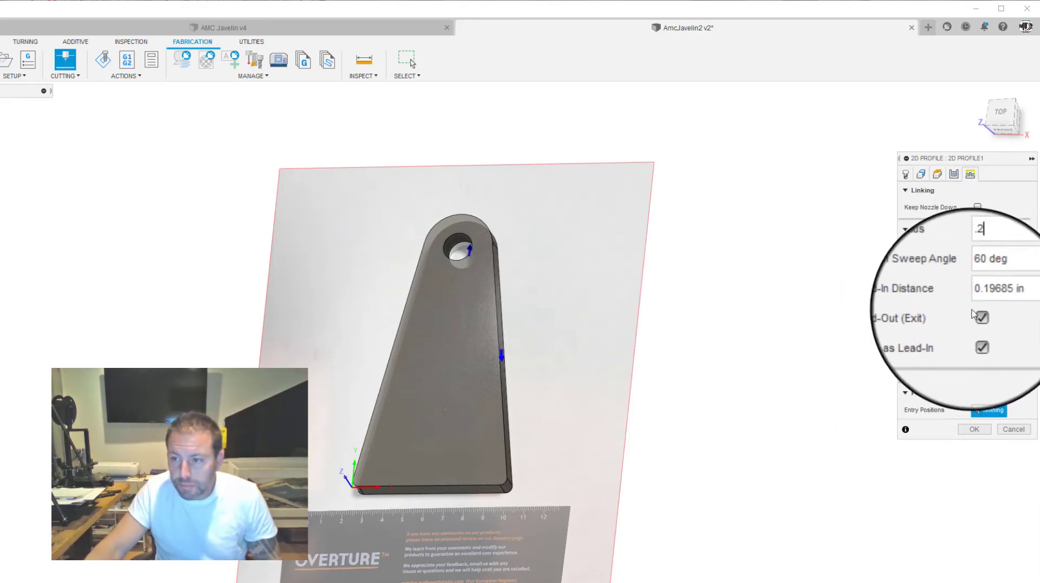
{"action": "left_click", "coordinate": [1001, 294]}
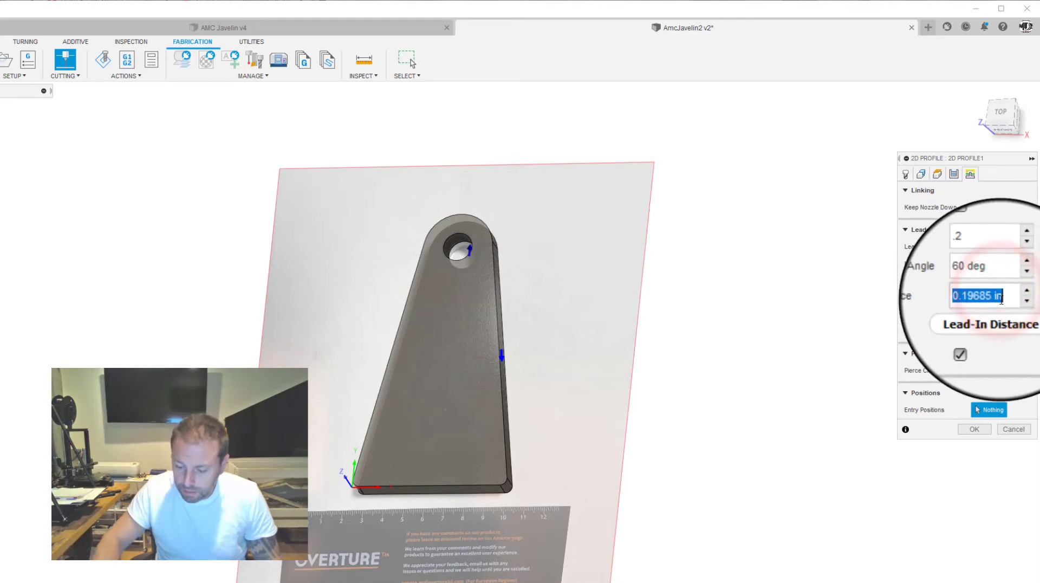
{"action": "type", "text": "0"}
{"action": "left_click", "coordinate": [813, 336]}
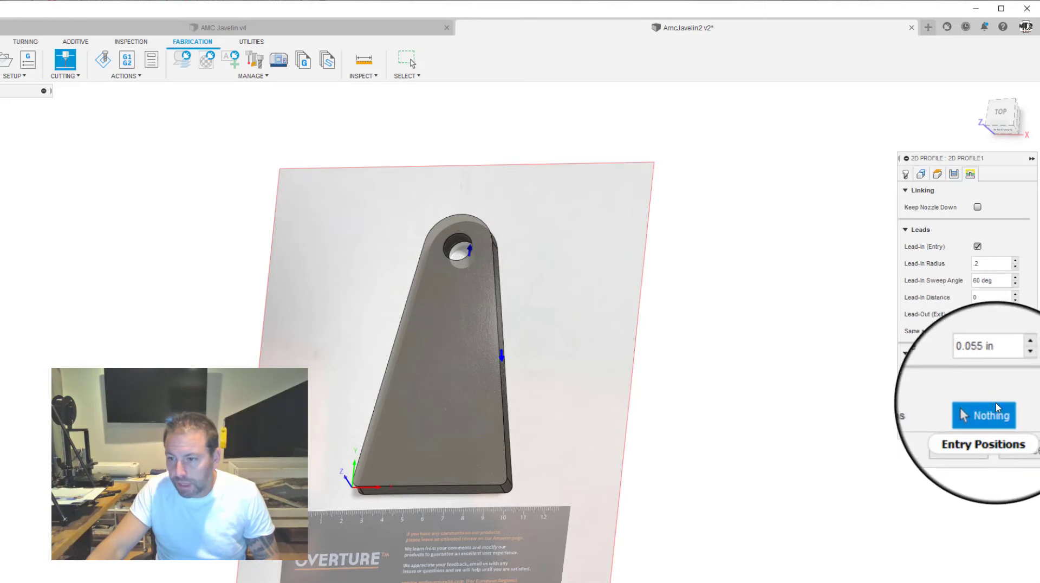
{"action": "left_click", "coordinate": [979, 428]}
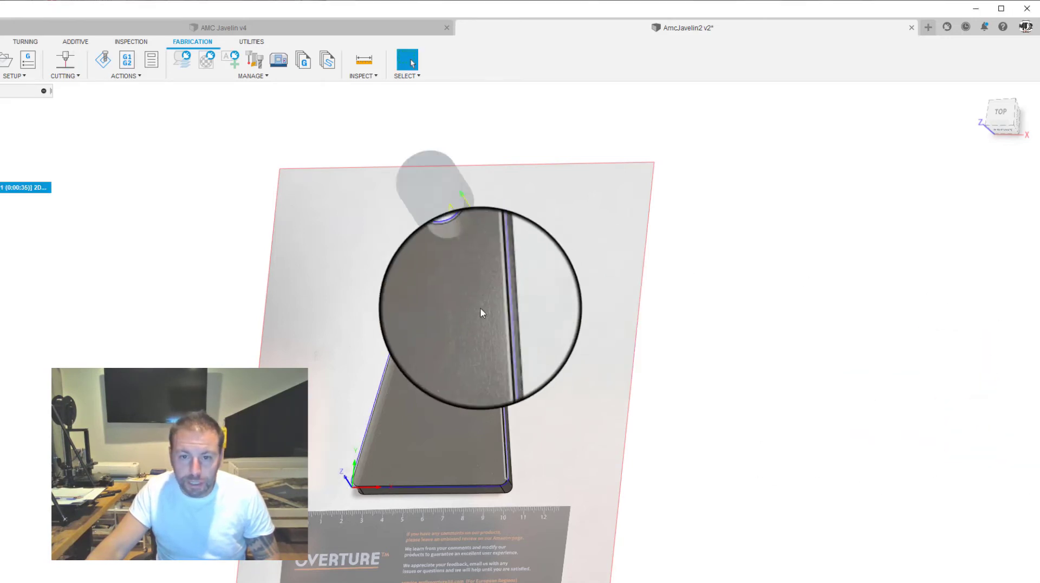
Inspect the lead-in and lead-out moves around the hole, and change the 2D Profile's lead-in sweep angle to 90 degrees.
{"action": "scroll", "coordinate": [428, 236], "scroll_direction": "up", "scroll_amount": 10}
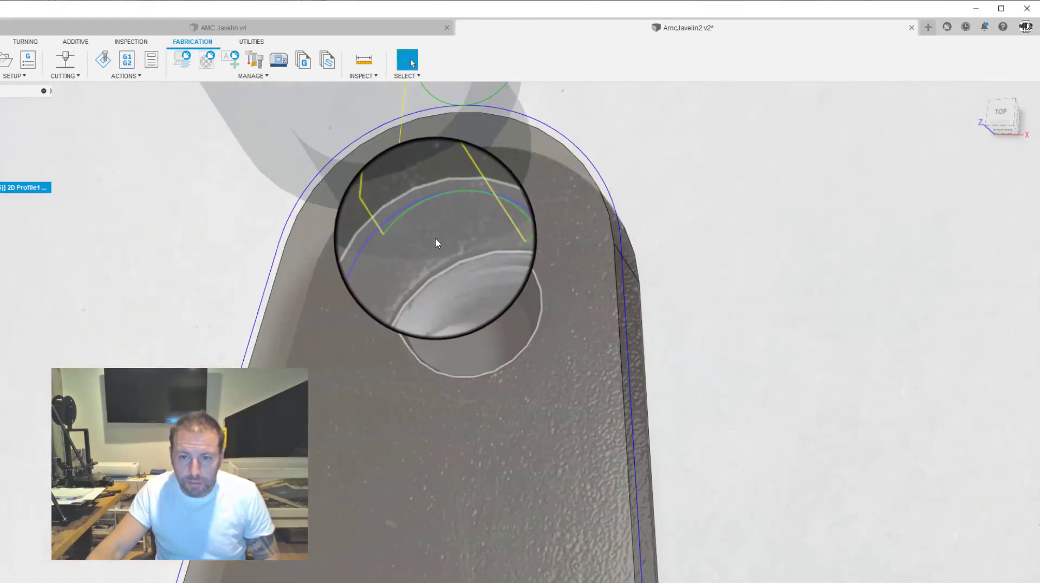
{"action": "middle_click_drag", "start_coordinate": [437, 239], "coordinate": [489, 176], "text": "shift"}
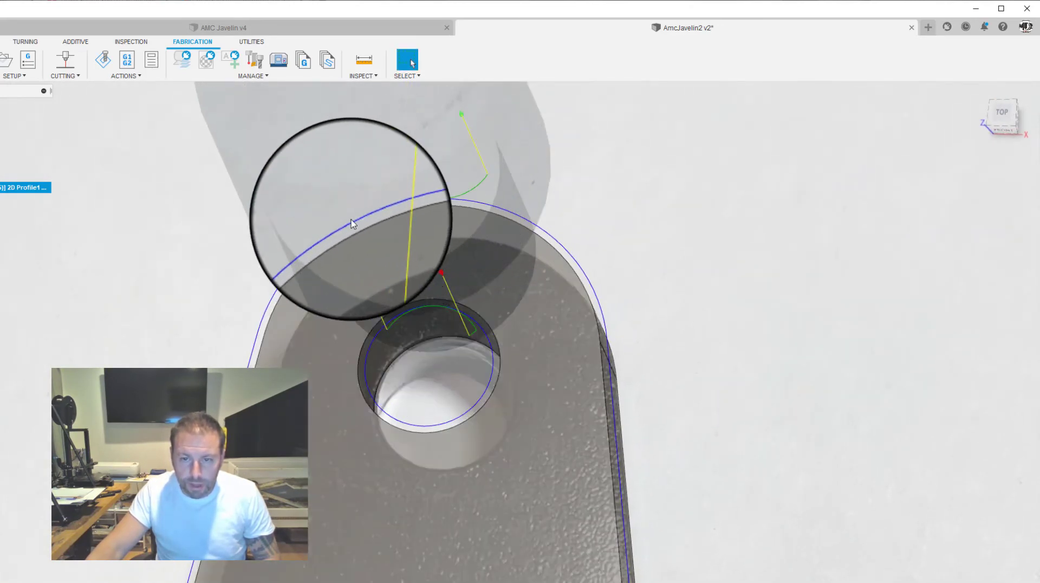
{"action": "scroll", "coordinate": [465, 342], "scroll_direction": "up", "scroll_amount": 5}
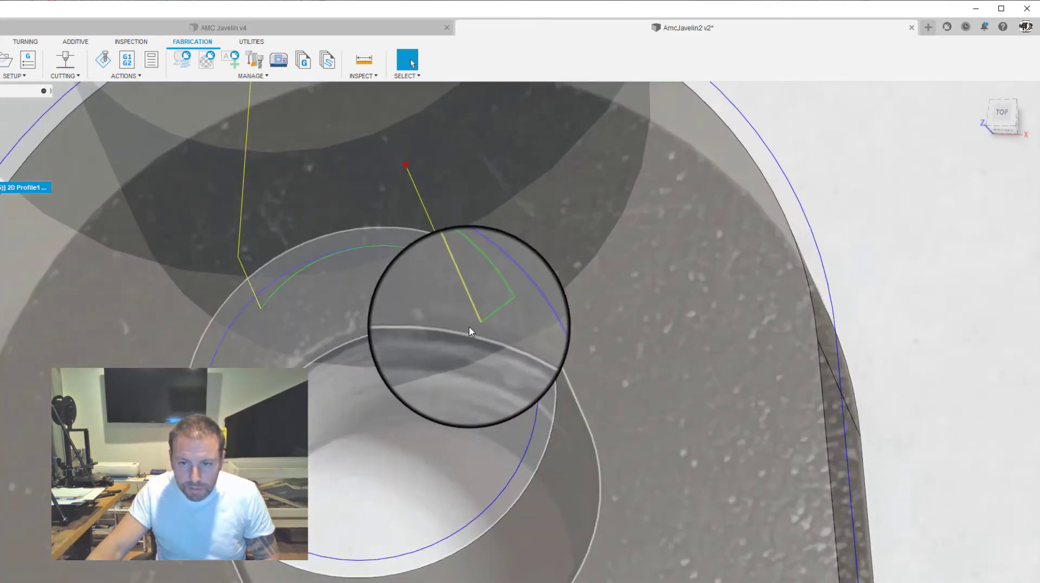
{"action": "scroll", "coordinate": [352, 343], "scroll_direction": "down", "scroll_amount": 6}
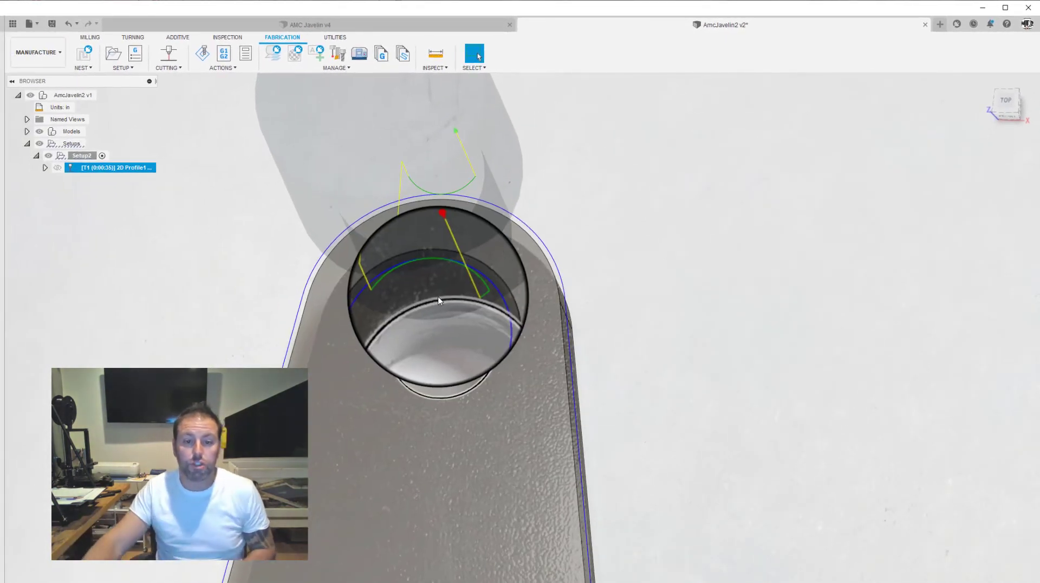
{"action": "right_click", "coordinate": [120, 167]}
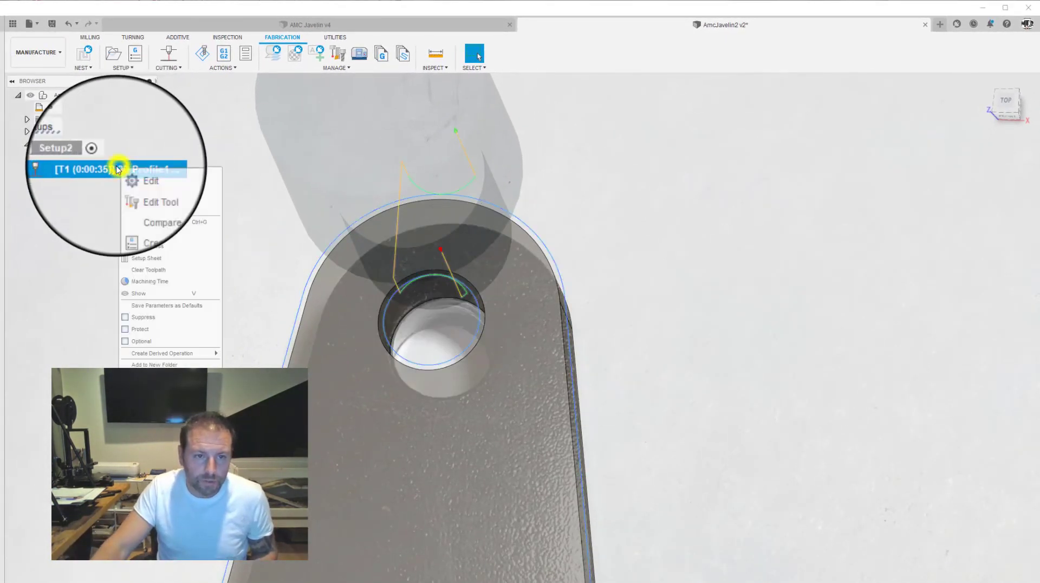
{"action": "left_click", "coordinate": [135, 174]}
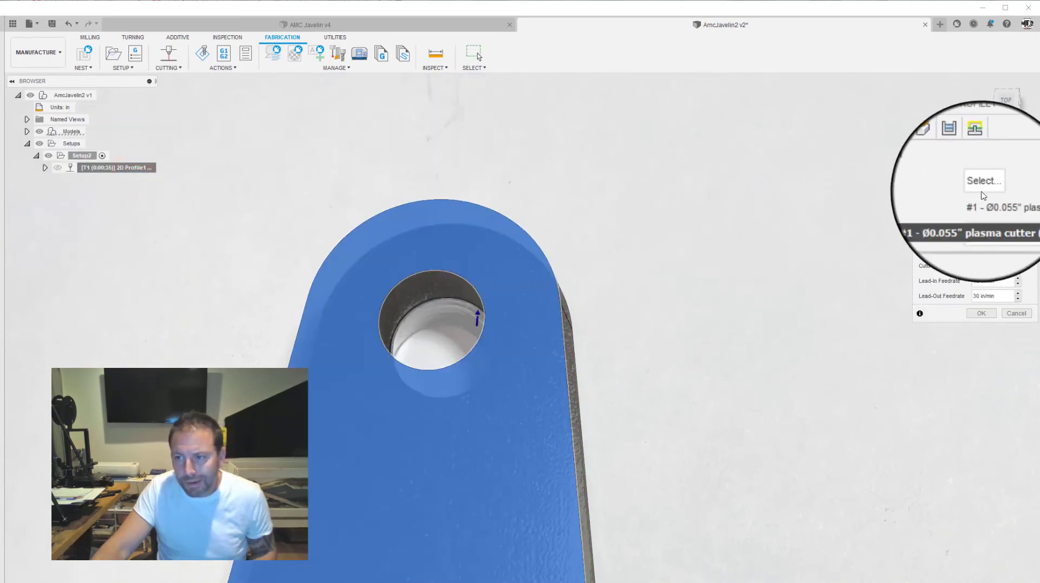
{"action": "left_click", "coordinate": [963, 156]}
{"action": "left_click", "coordinate": [977, 154]}
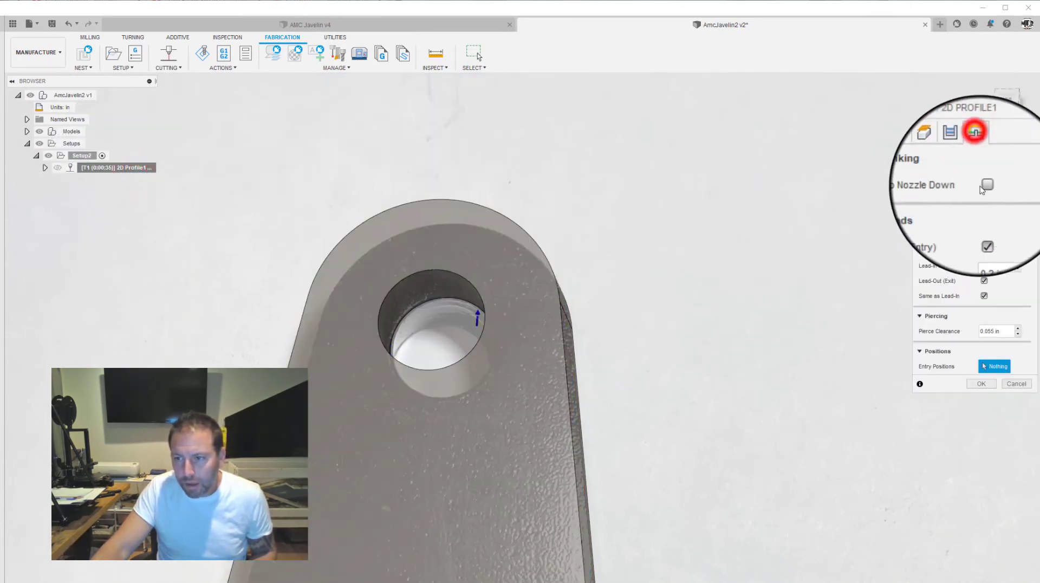
{"action": "double_click", "coordinate": [1003, 250]}
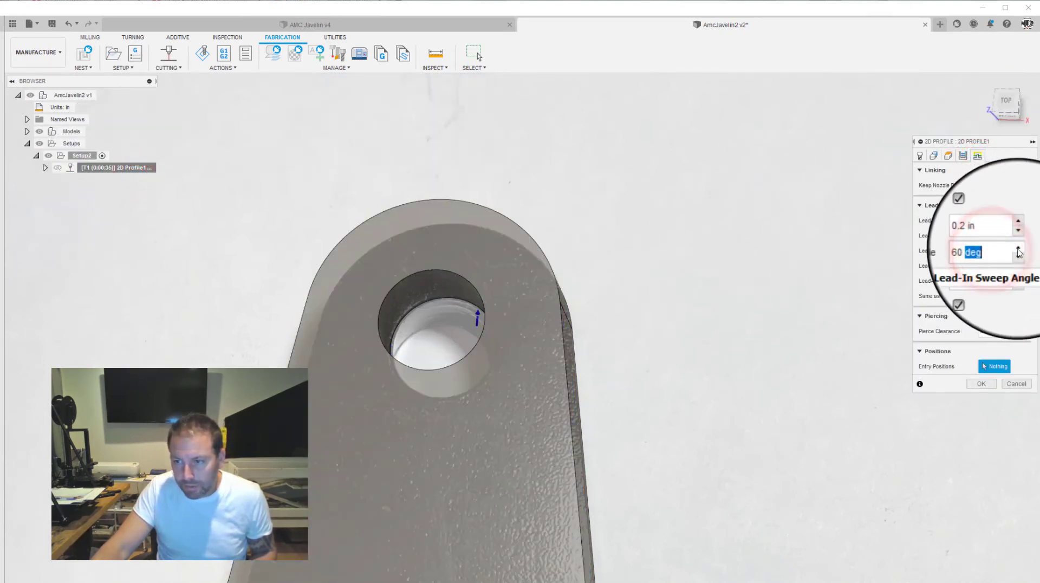
{"action": "left_click_drag", "start_coordinate": [1003, 250], "coordinate": [982, 253]}
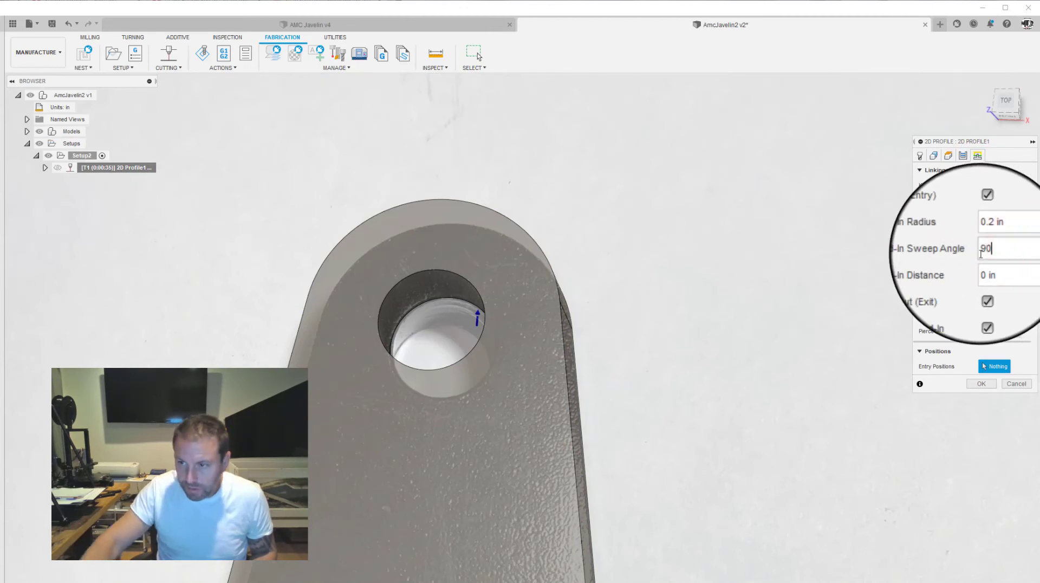
{"action": "type", "text": "90"}
{"action": "left_click", "coordinate": [981, 384]}
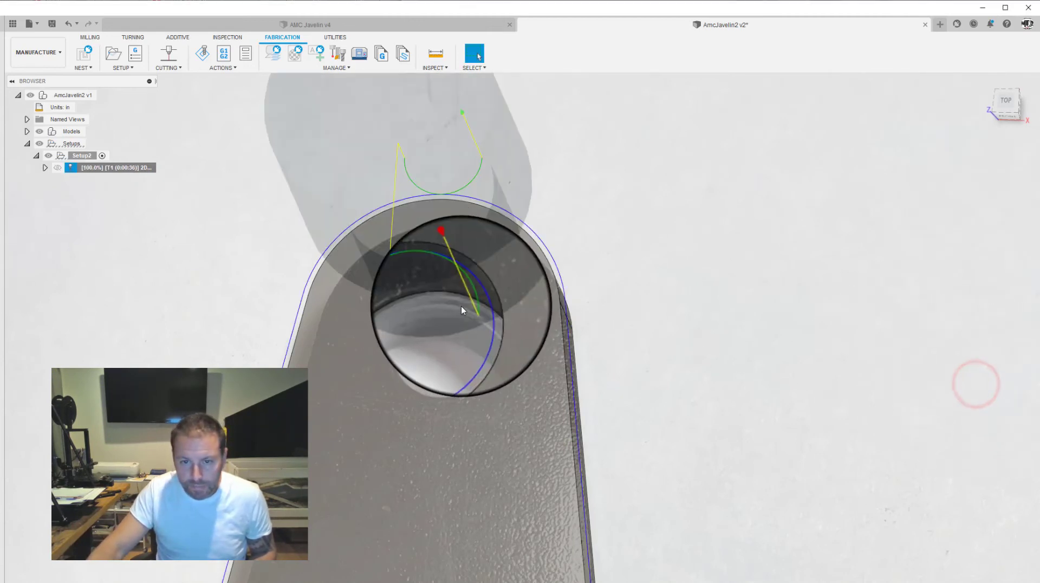
Check the regenerated leads at the hole and outer contour, and save the design as a new version.
{"action": "scroll", "coordinate": [460, 307], "scroll_direction": "up", "scroll_amount": 4}
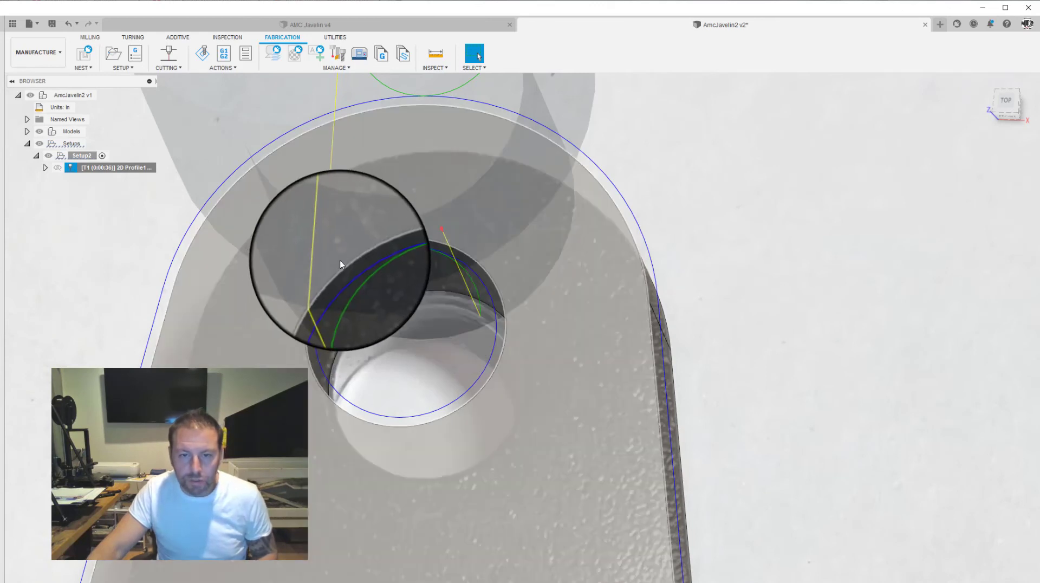
{"action": "scroll", "coordinate": [361, 280], "scroll_direction": "down", "scroll_amount": 5}
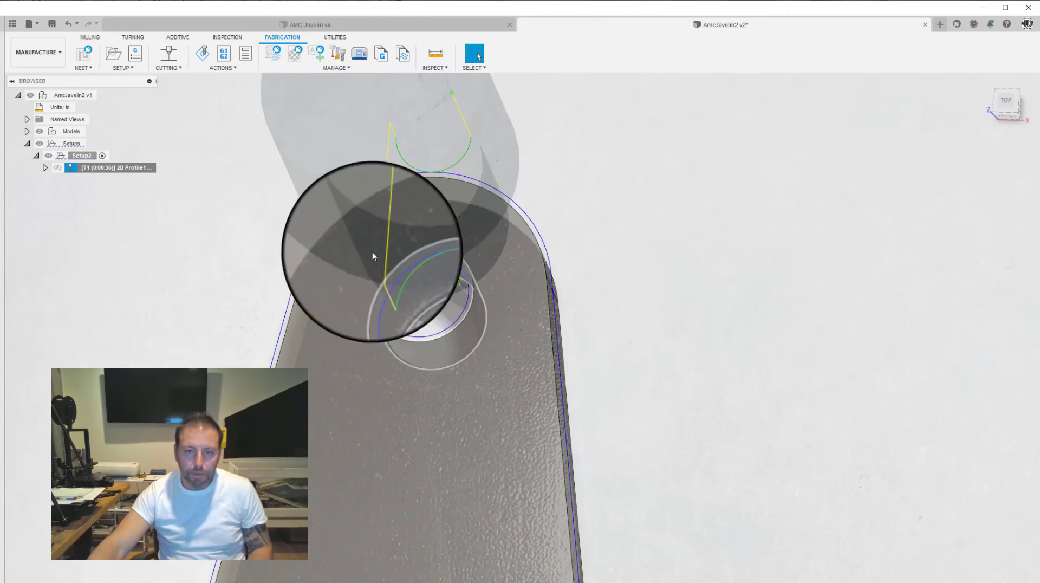
{"action": "scroll", "coordinate": [376, 251], "scroll_direction": "down", "scroll_amount": 6}
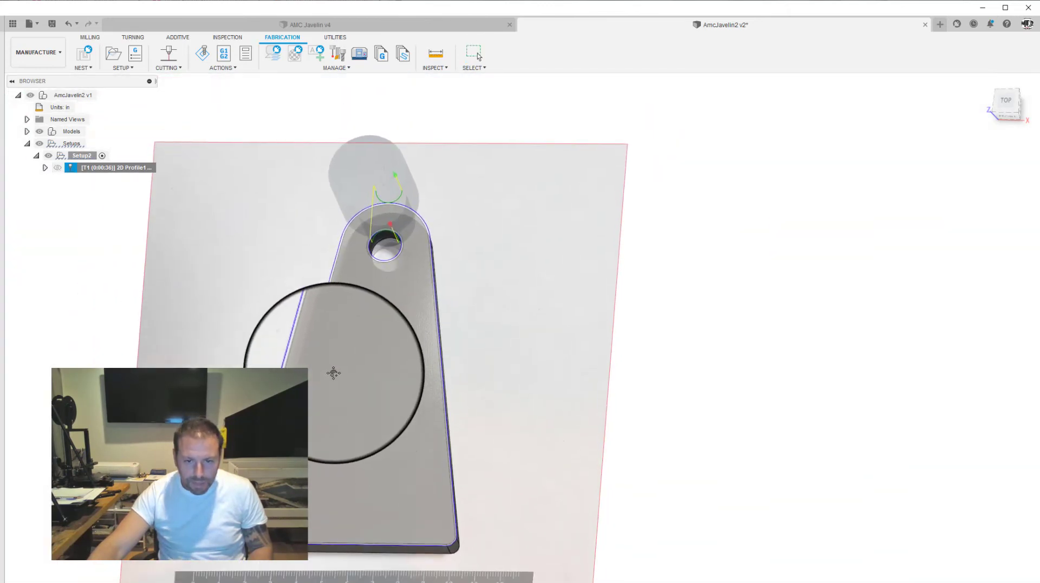
{"action": "middle_click_drag", "start_coordinate": [337, 378], "coordinate": [324, 401], "text": "shift"}
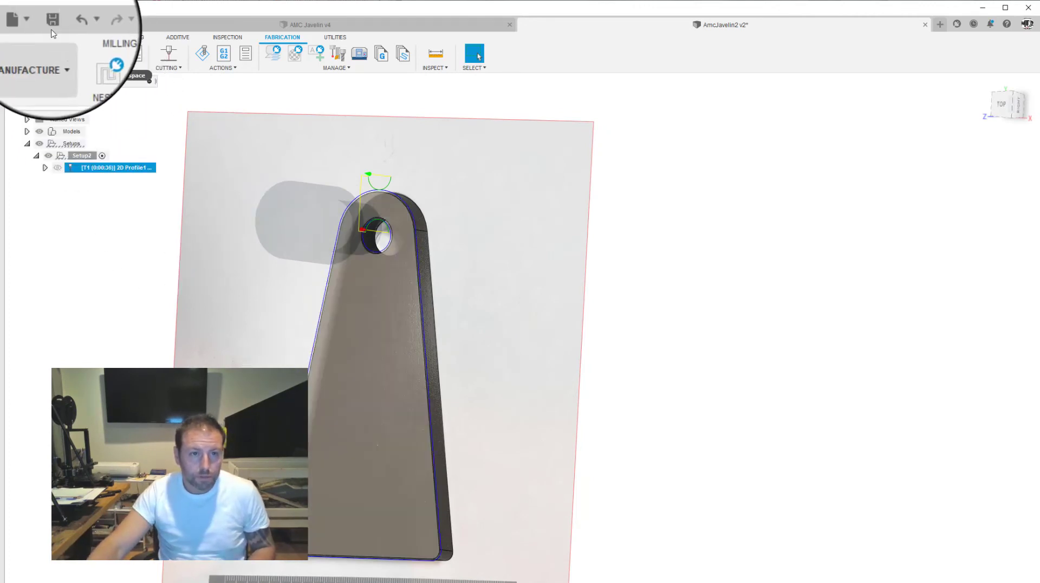
{"action": "left_click", "coordinate": [52, 24]}
{"action": "left_click", "coordinate": [399, 379]}
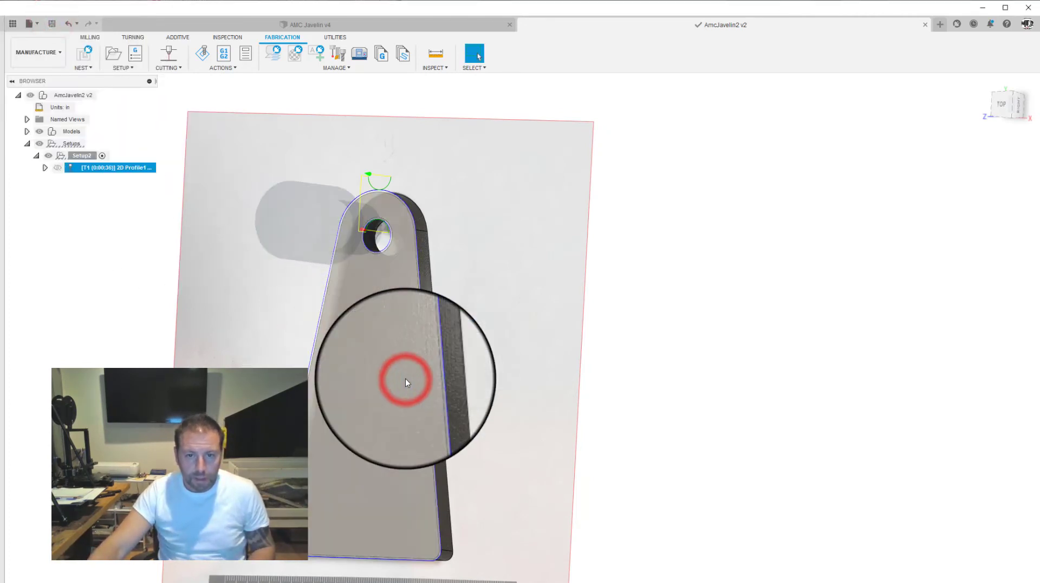
Try to post the 2D Profile operation with the FireControl Plasma v1.6 post, reviewing its built-in properties and keeping the preset output folder.
{"action": "scroll", "coordinate": [298, 374], "scroll_direction": "up", "scroll_amount": 3}
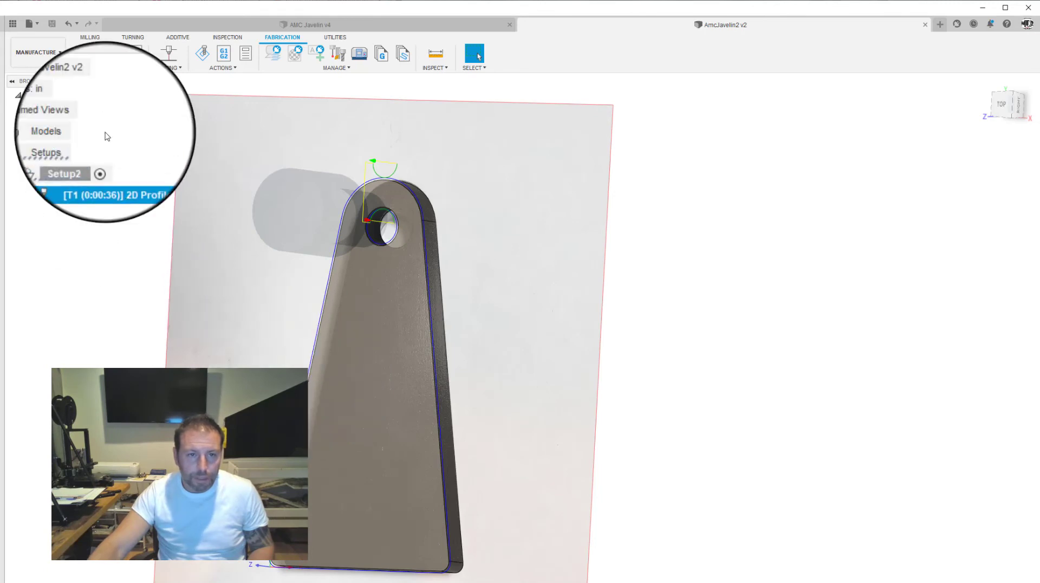
{"action": "left_click", "coordinate": [218, 51]}
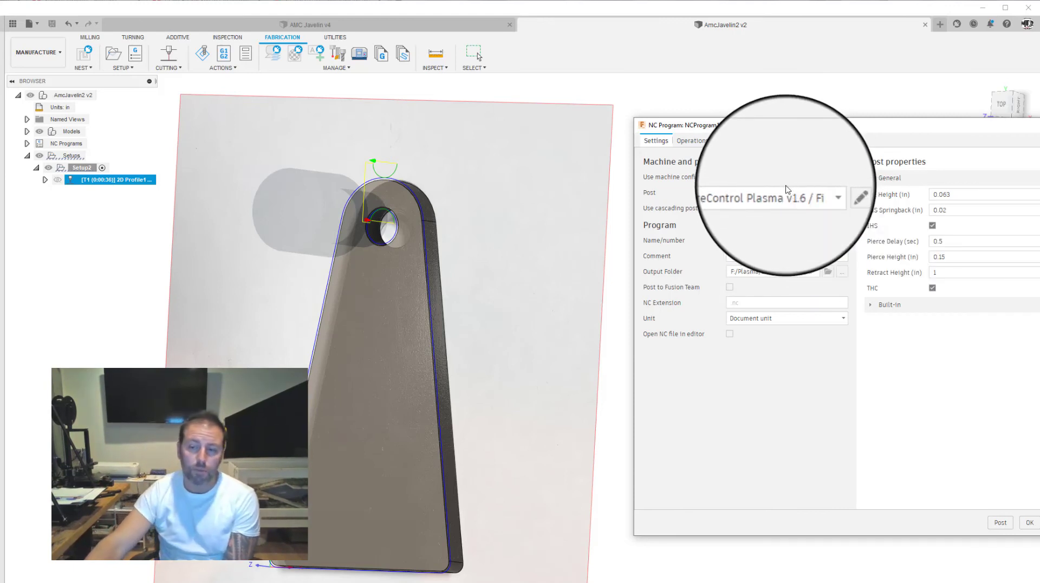
{"action": "double_click", "coordinate": [793, 240]}
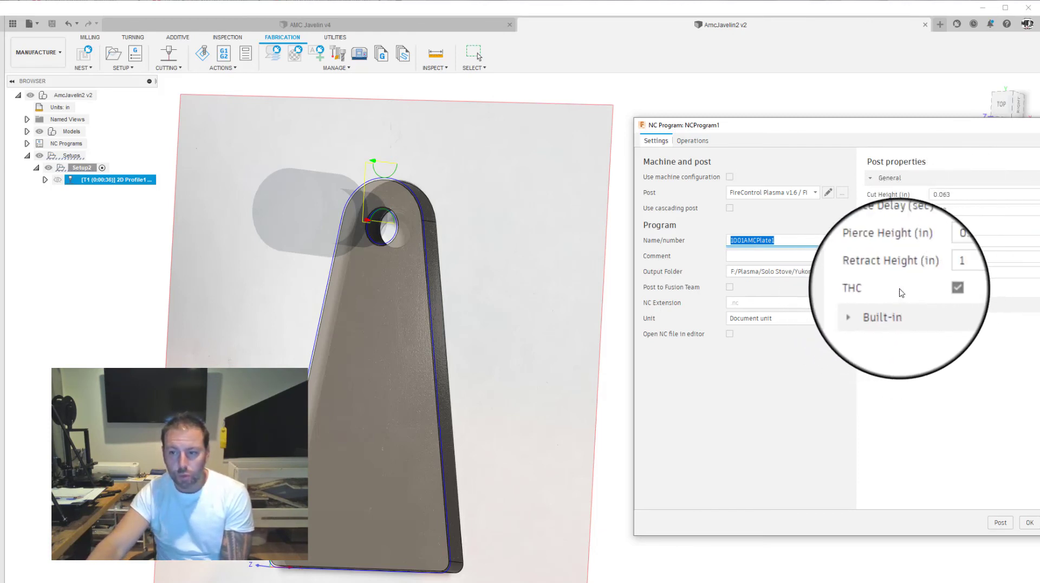
{"action": "left_click", "coordinate": [869, 307]}
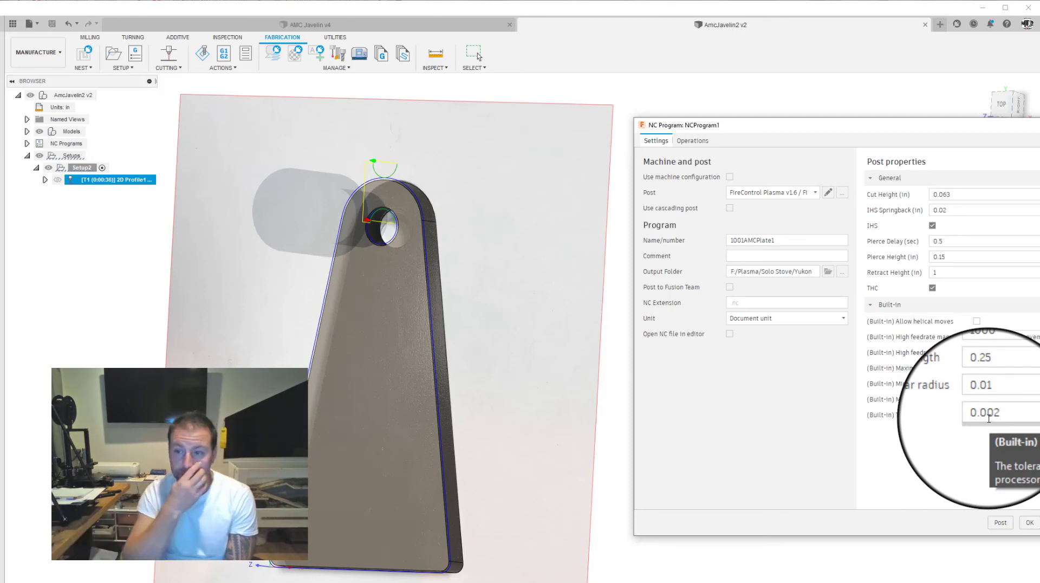
{"action": "left_click", "coordinate": [1004, 525]}
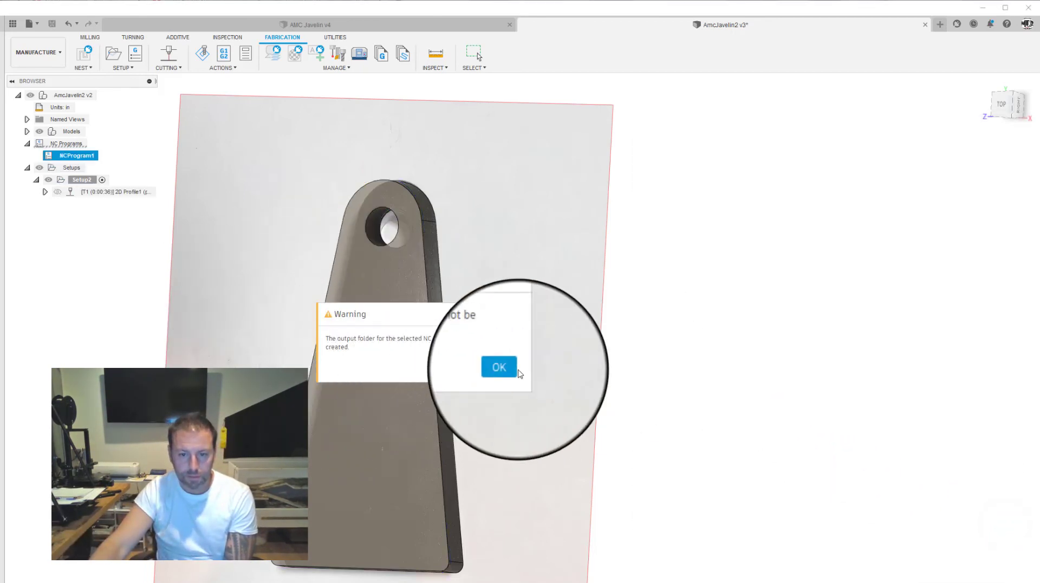
{"action": "left_click", "coordinate": [515, 369]}
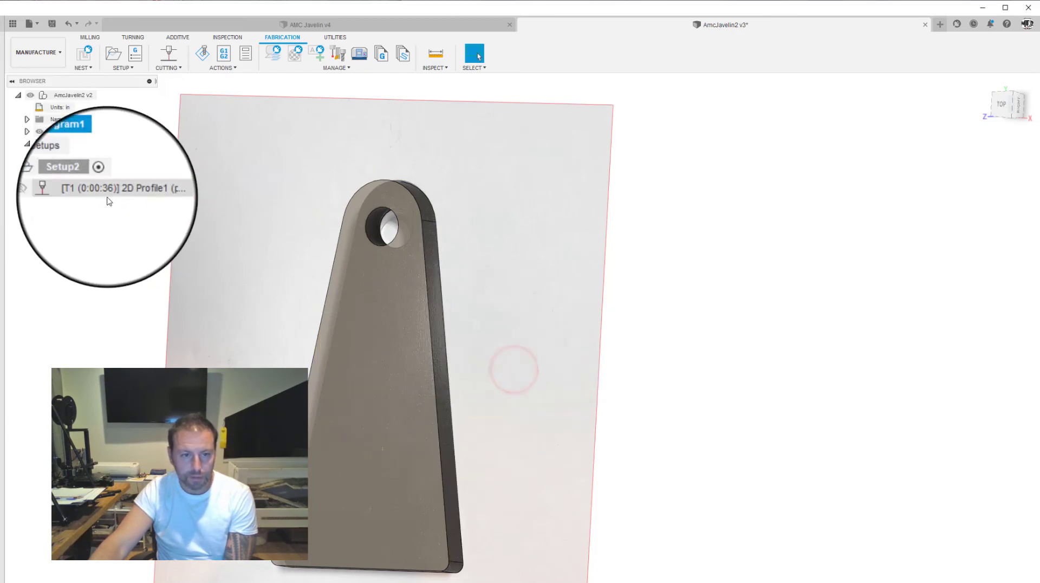
Post process the 2D Profile operation again with Downloads as the output folder, and save the NC file there.
{"action": "left_click", "coordinate": [108, 193]}
{"action": "right_click", "coordinate": [107, 193]}
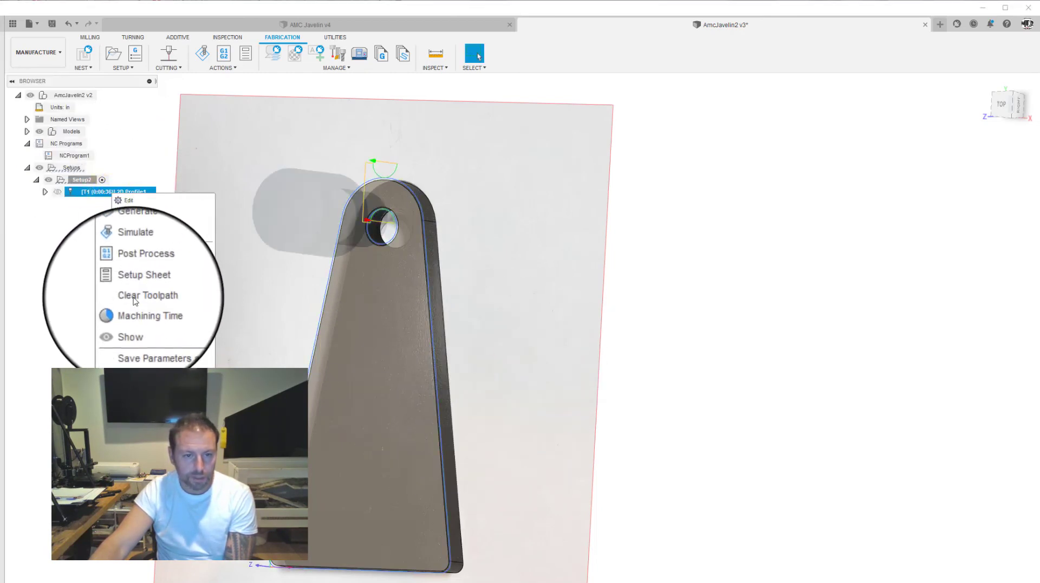
{"action": "left_click", "coordinate": [133, 272]}
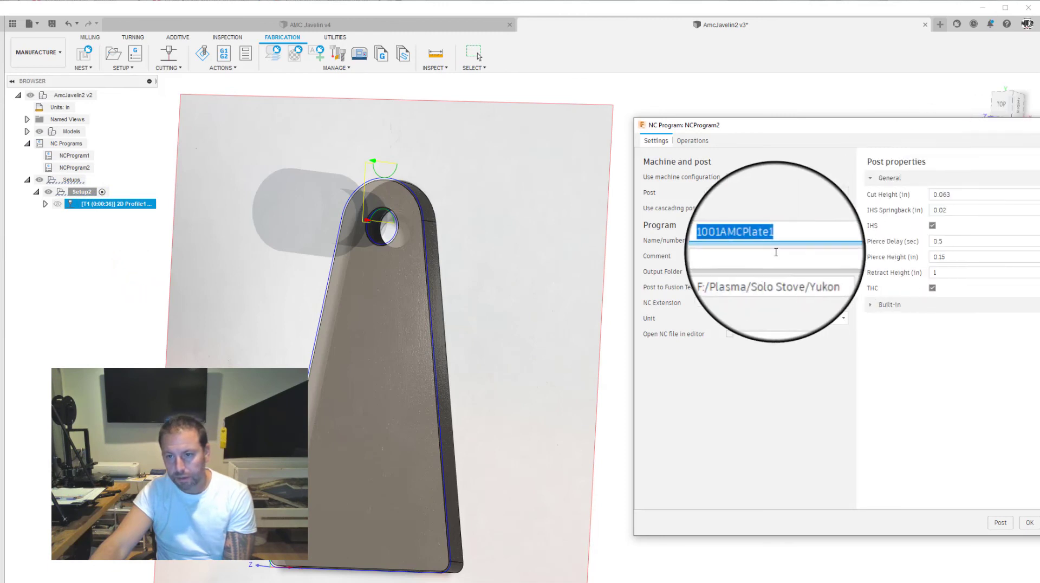
{"action": "left_click", "coordinate": [843, 273]}
{"action": "left_click", "coordinate": [684, 224]}
{"action": "key", "text": "Return"}
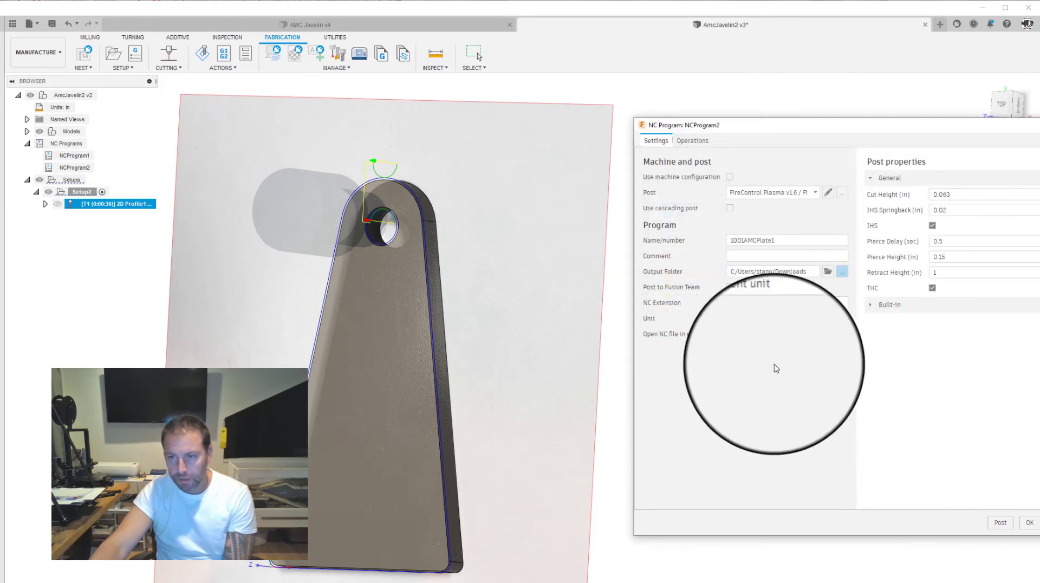
{"action": "left_click", "coordinate": [1000, 523]}
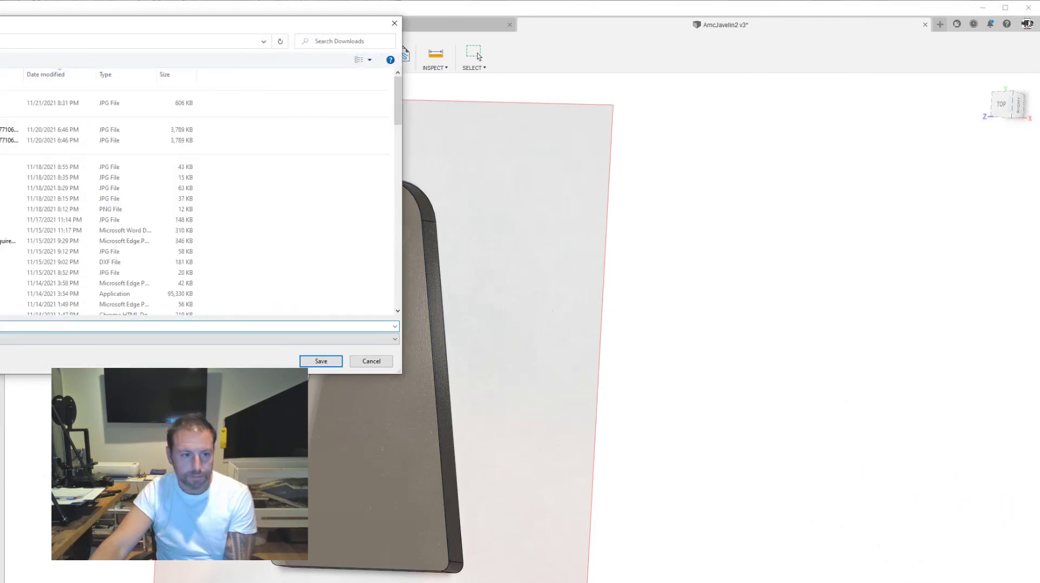
{"action": "left_click", "coordinate": [331, 361]}
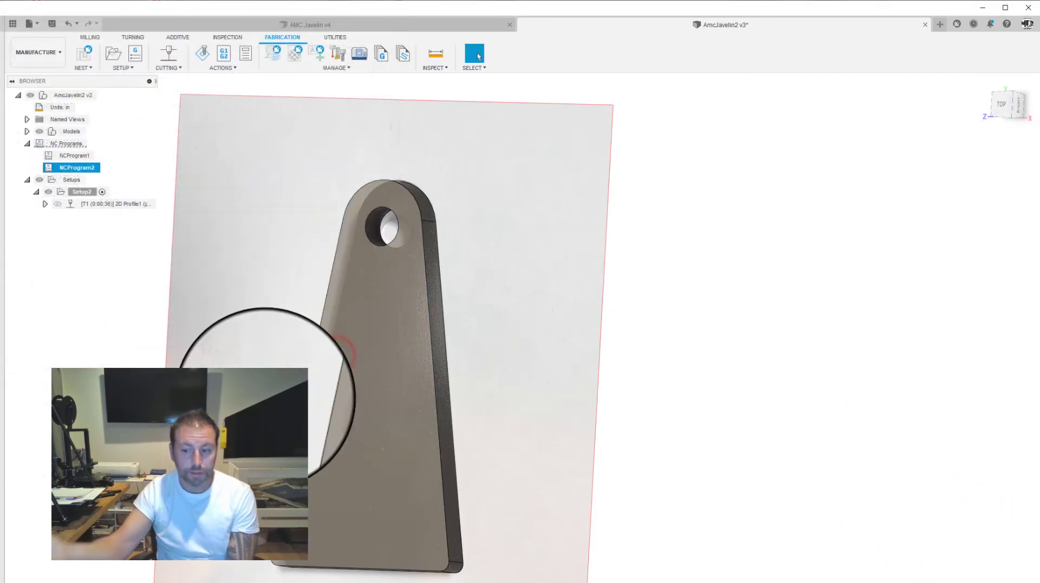